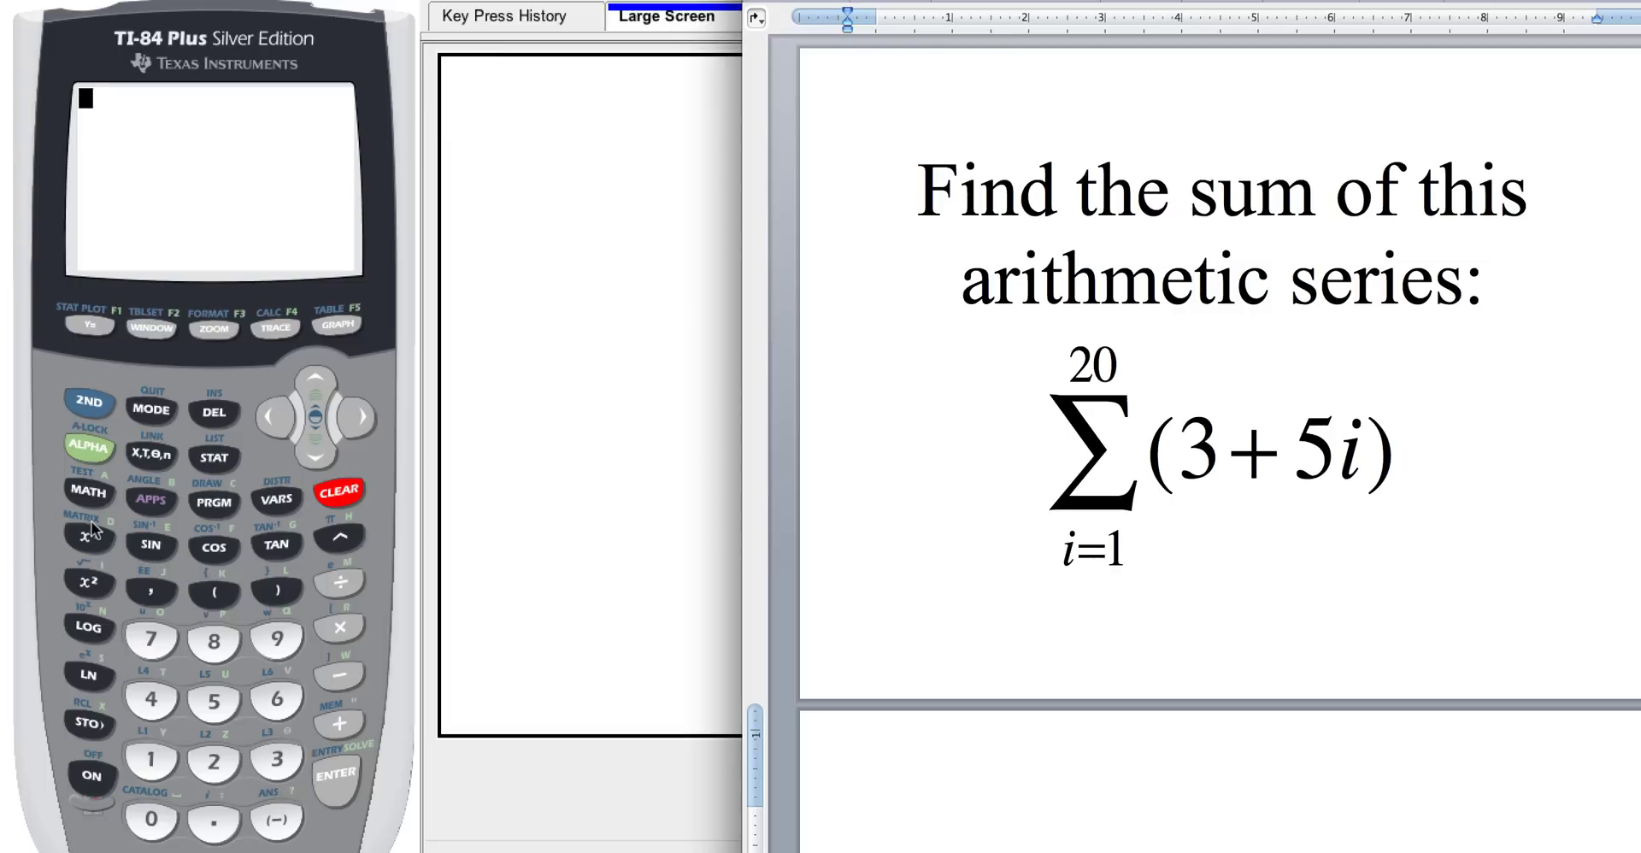
- Show the About screen with TI-84 Plus Silver Edition 2.53MP, then quit to the home screen
click(97, 407)
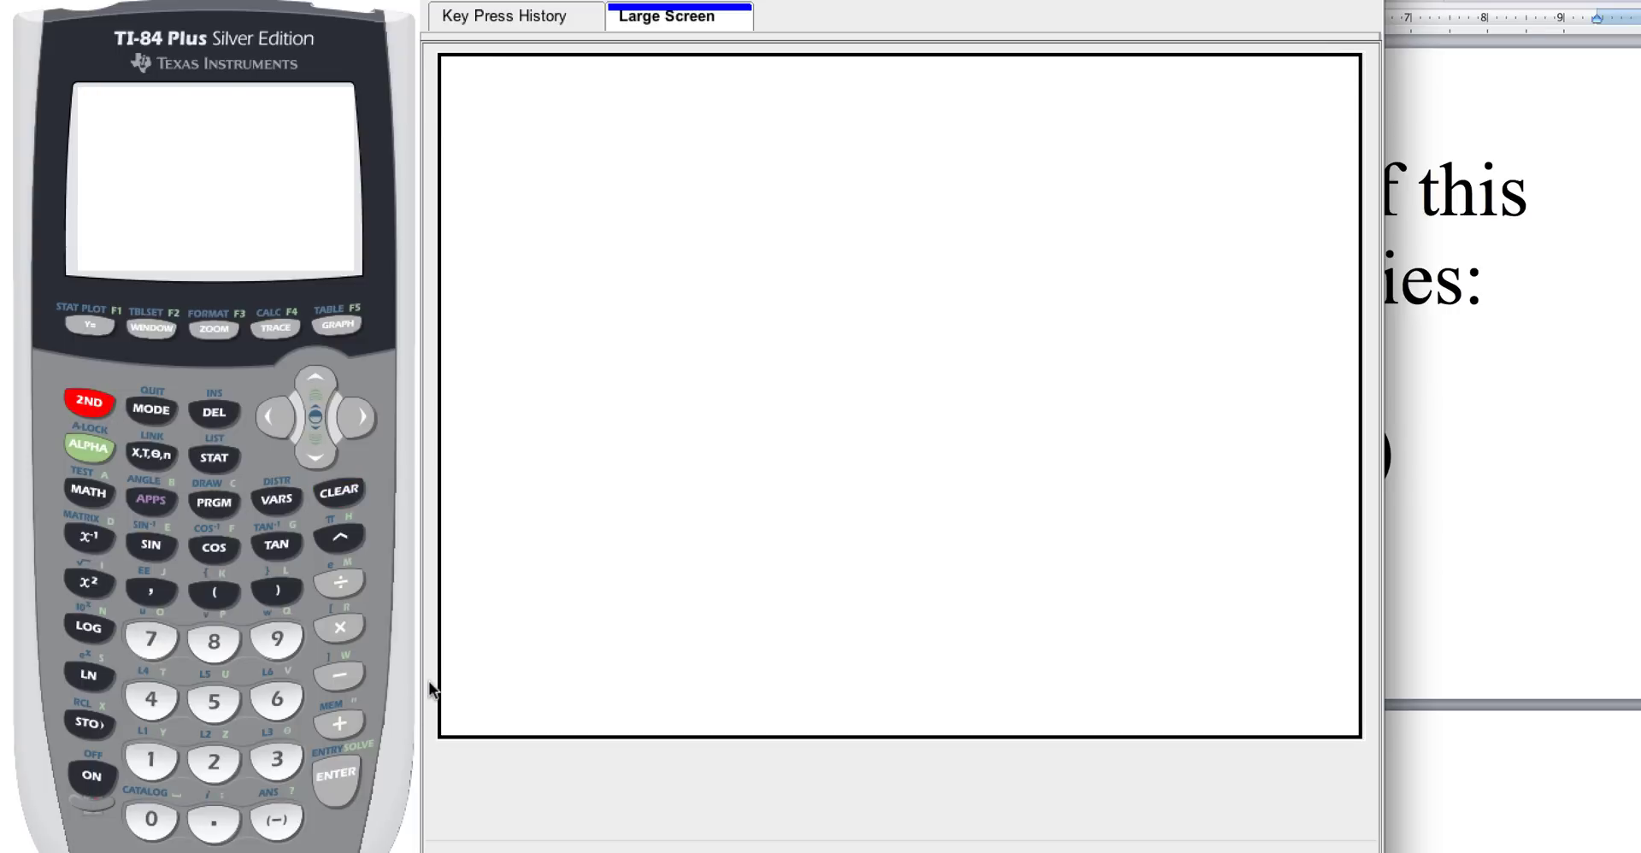
click(342, 724)
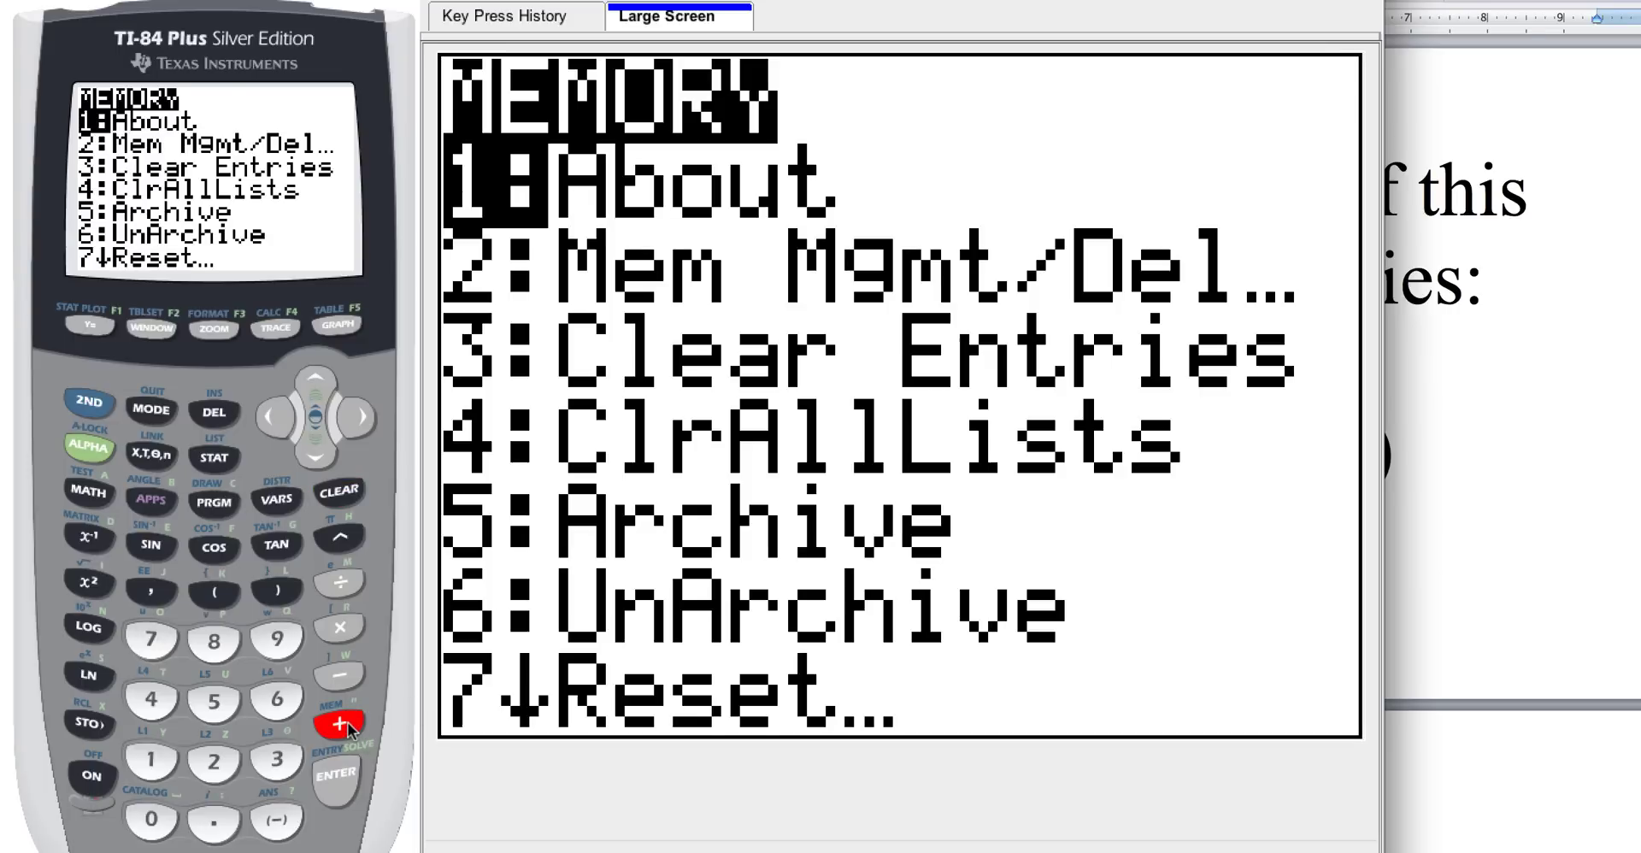
click(349, 777)
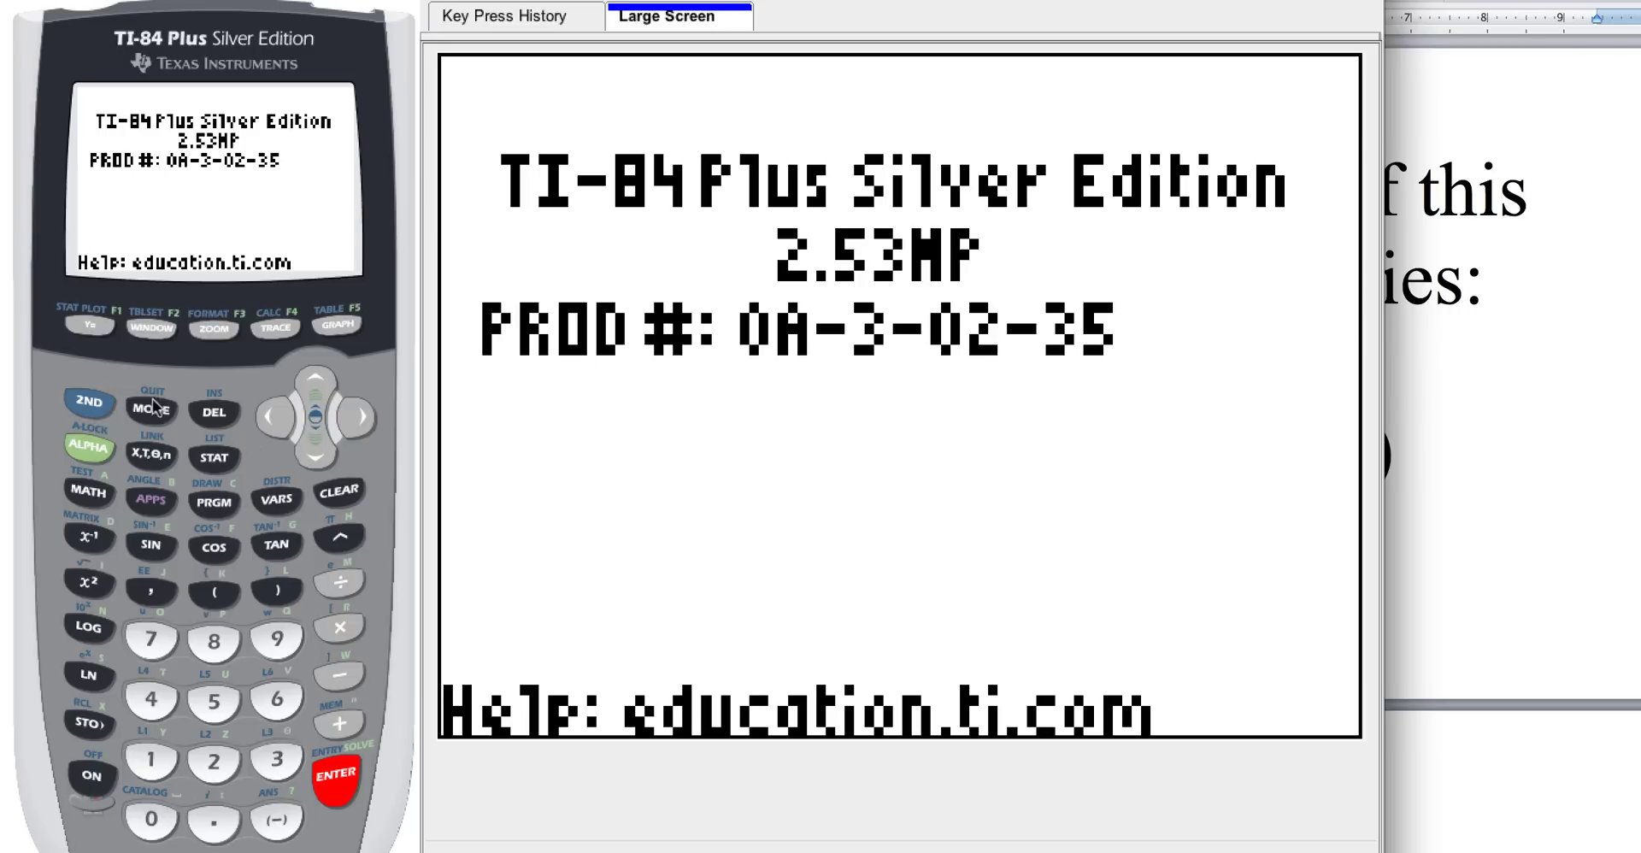
click(91, 404)
click(154, 414)
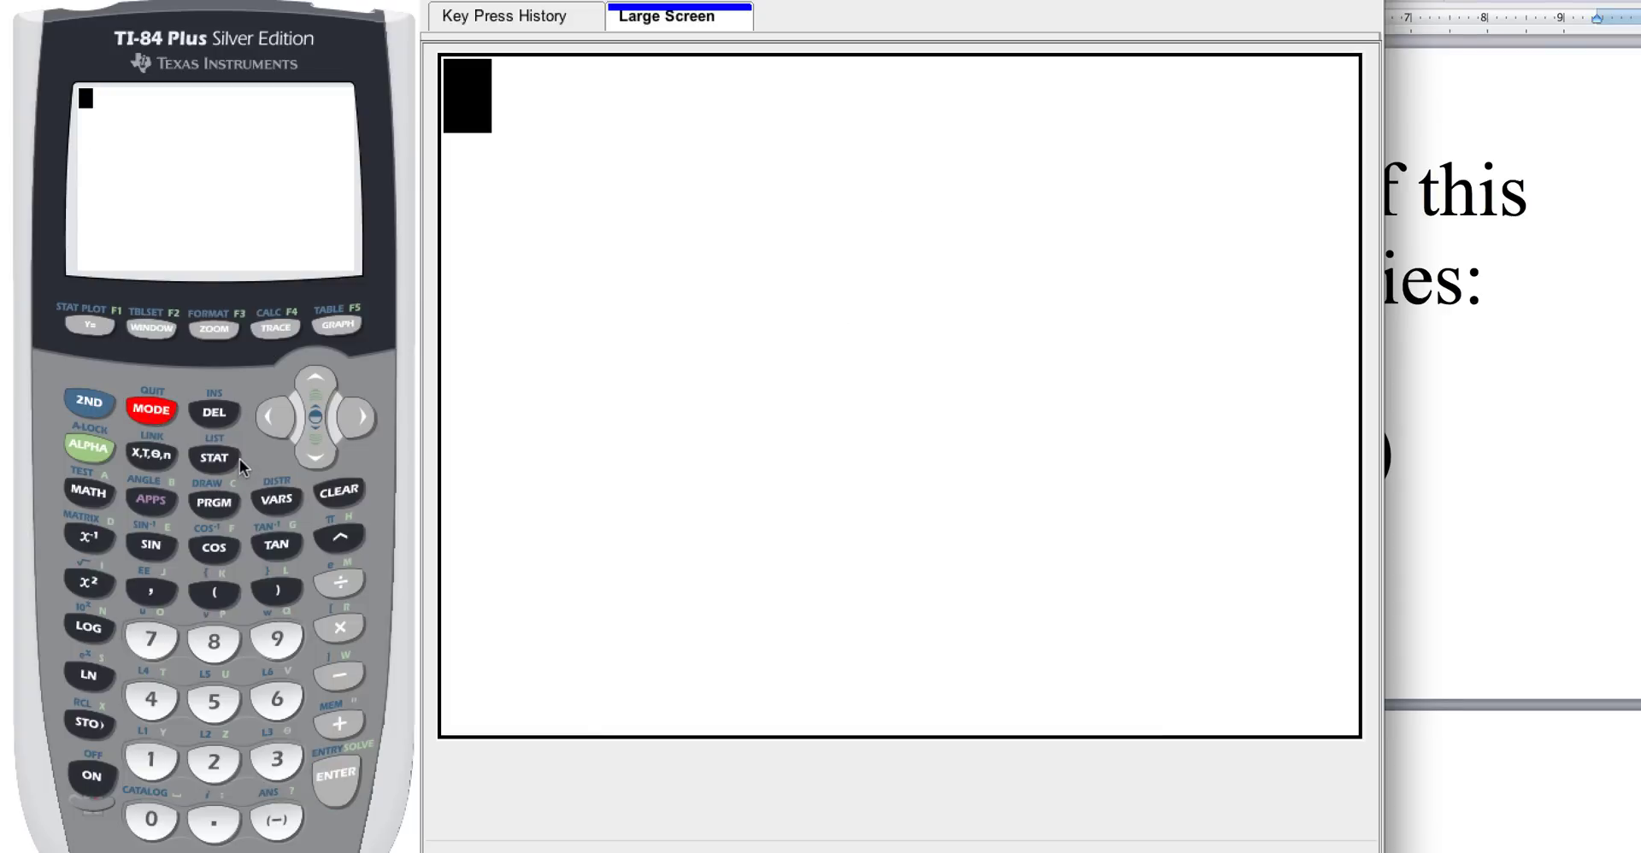
- Paste sum( from the CATALOG onto the home screen
click(90, 402)
click(162, 808)
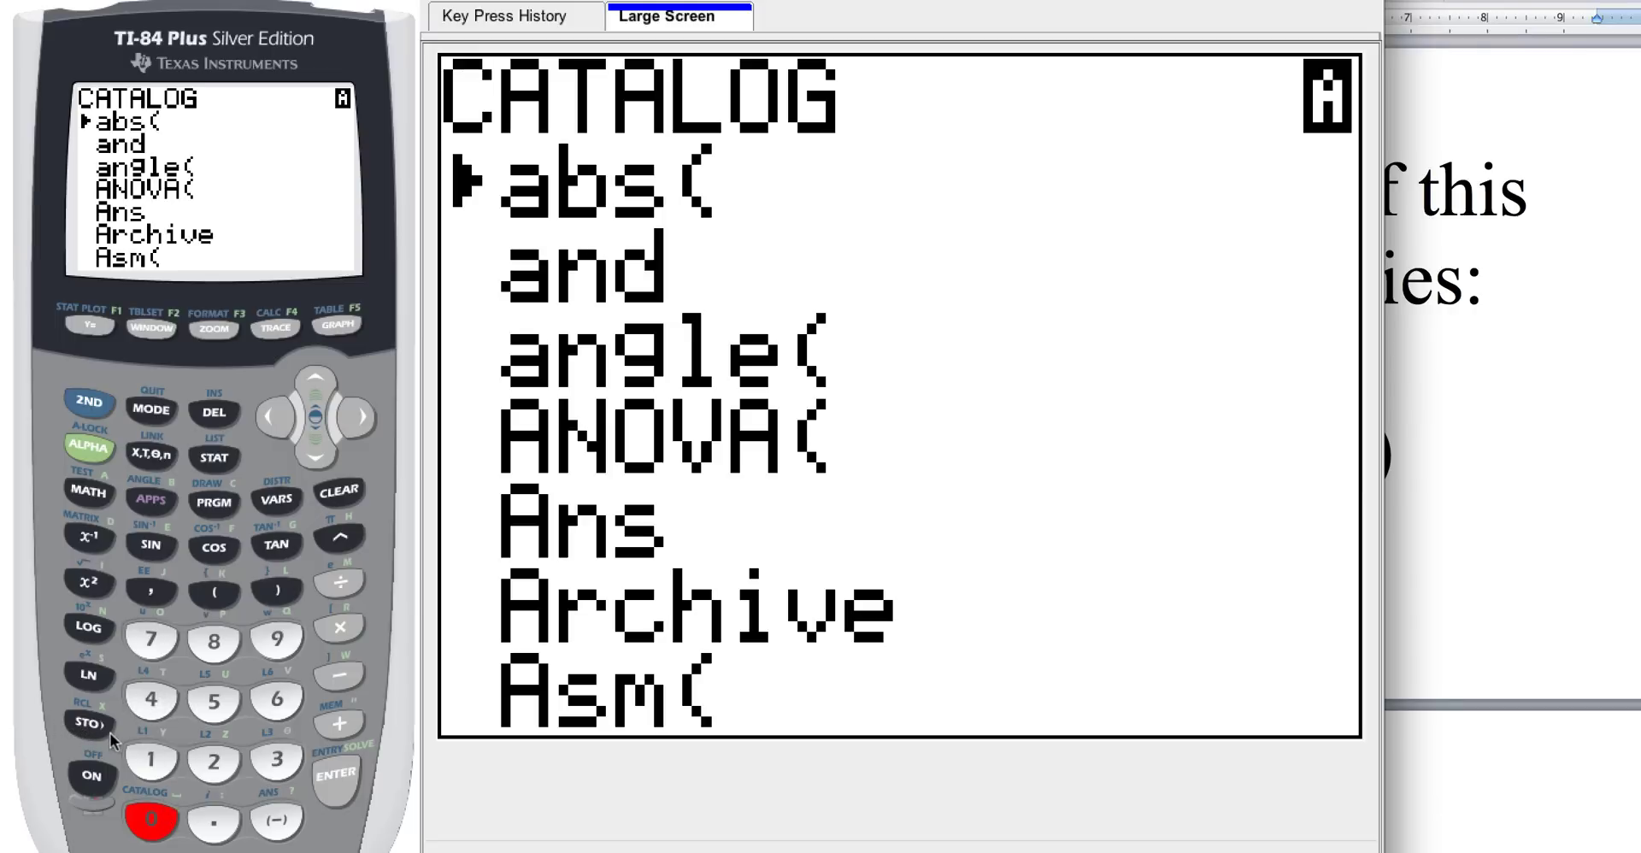
click(156, 706)
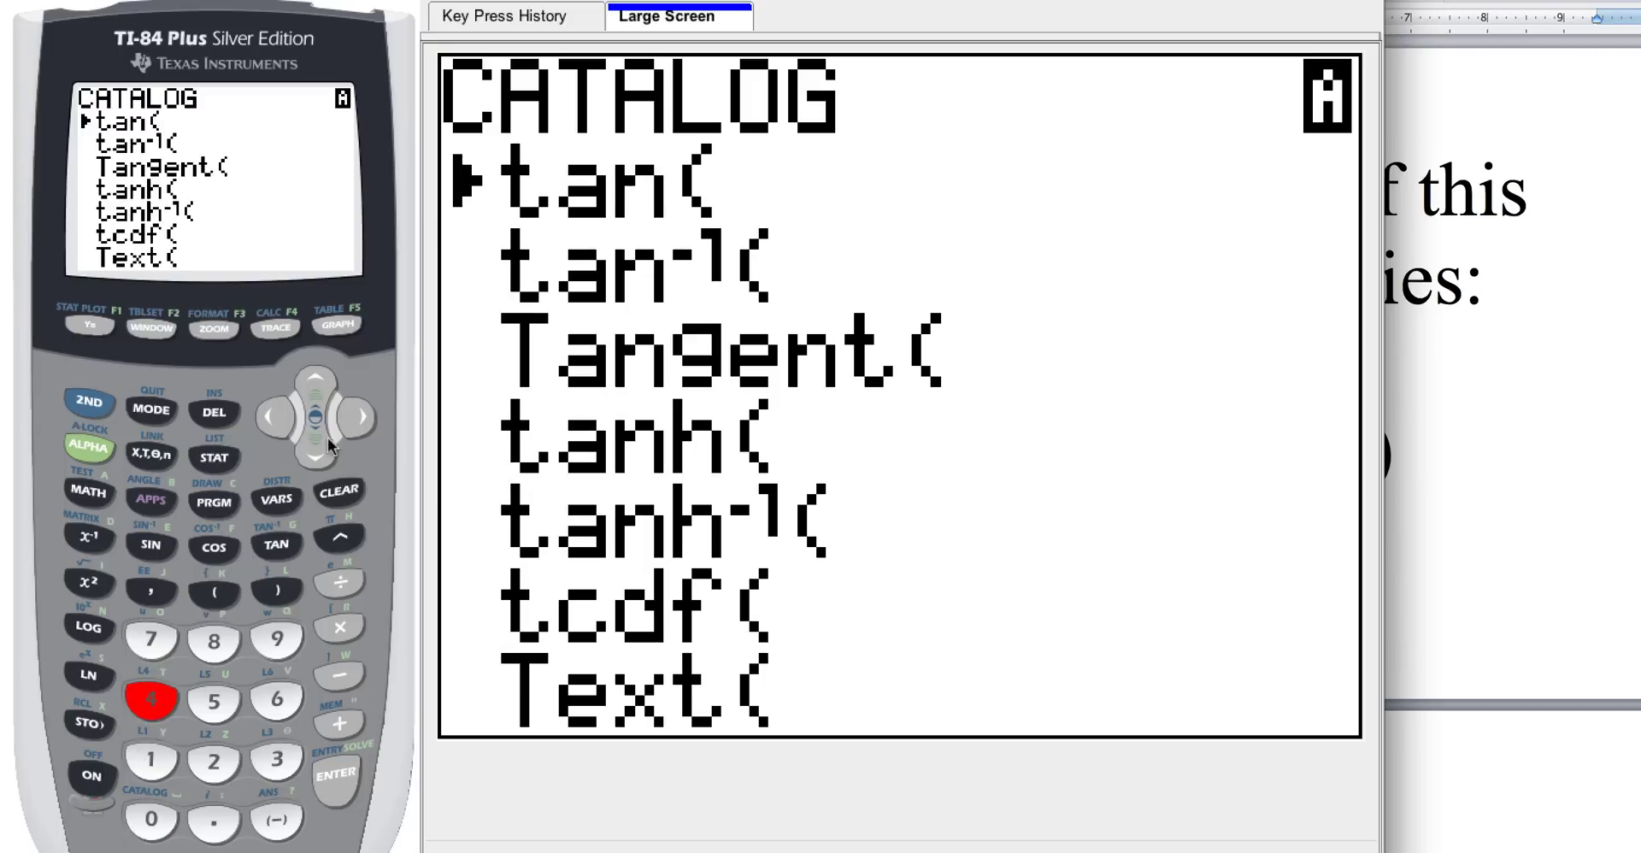
click(324, 382)
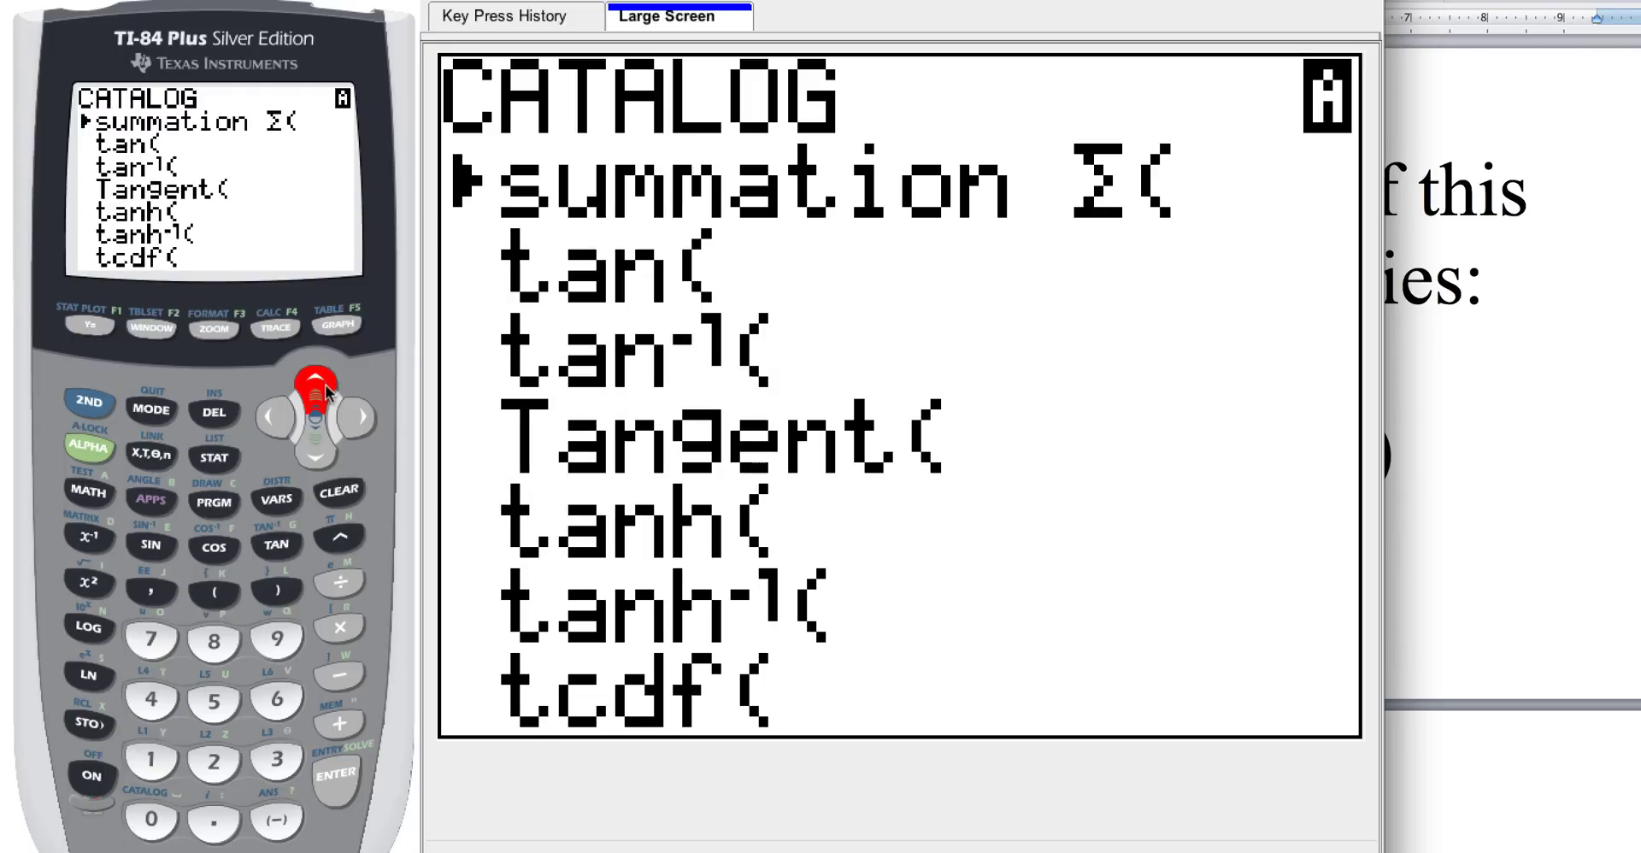
click(325, 389)
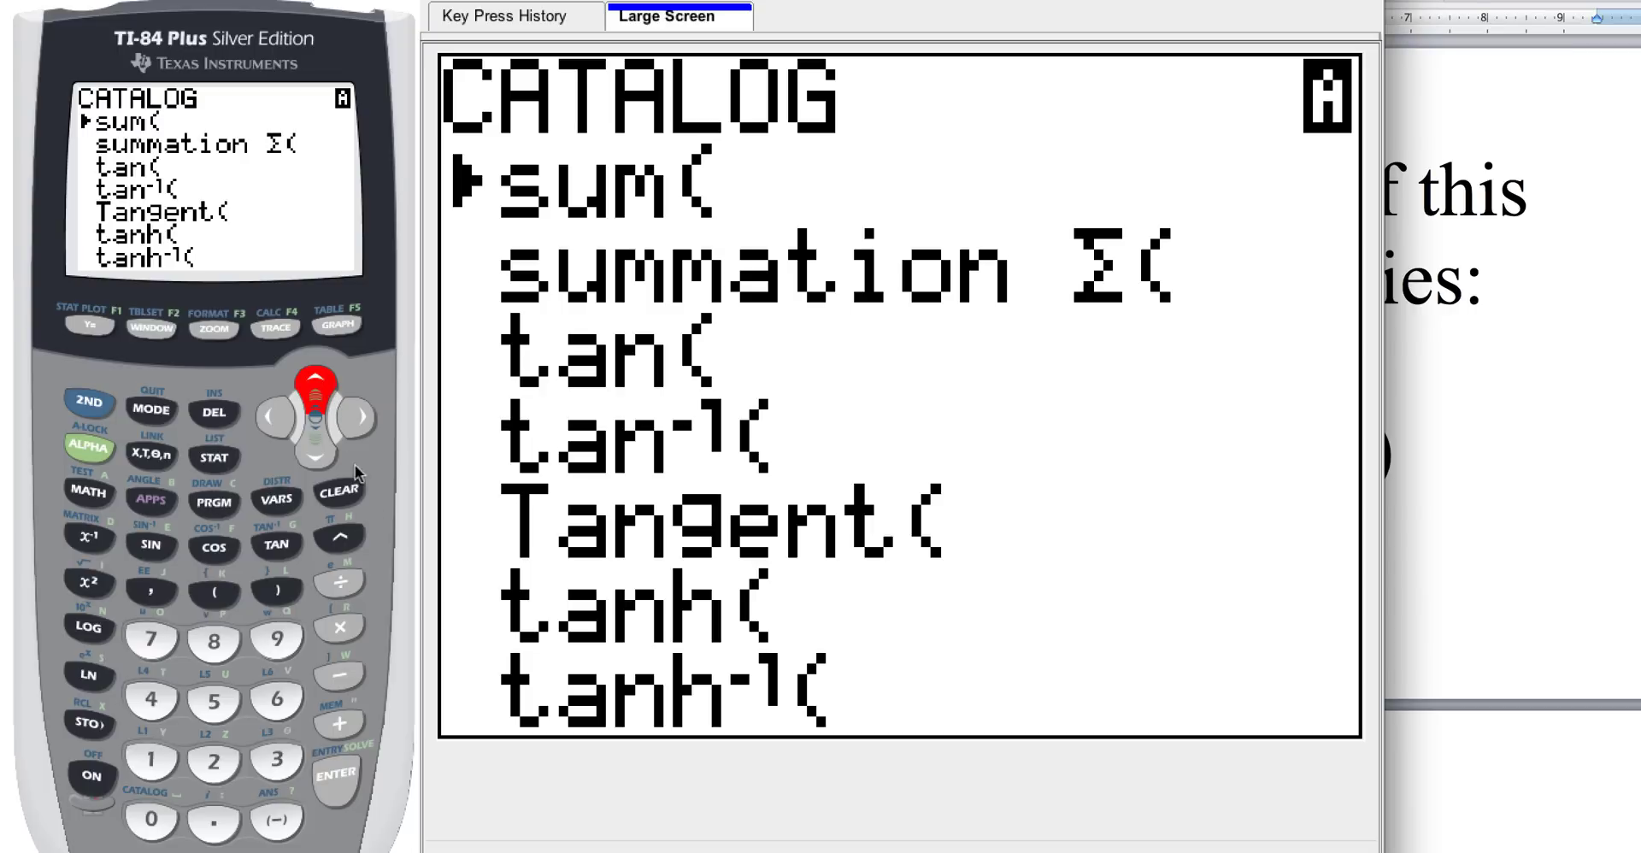
click(350, 779)
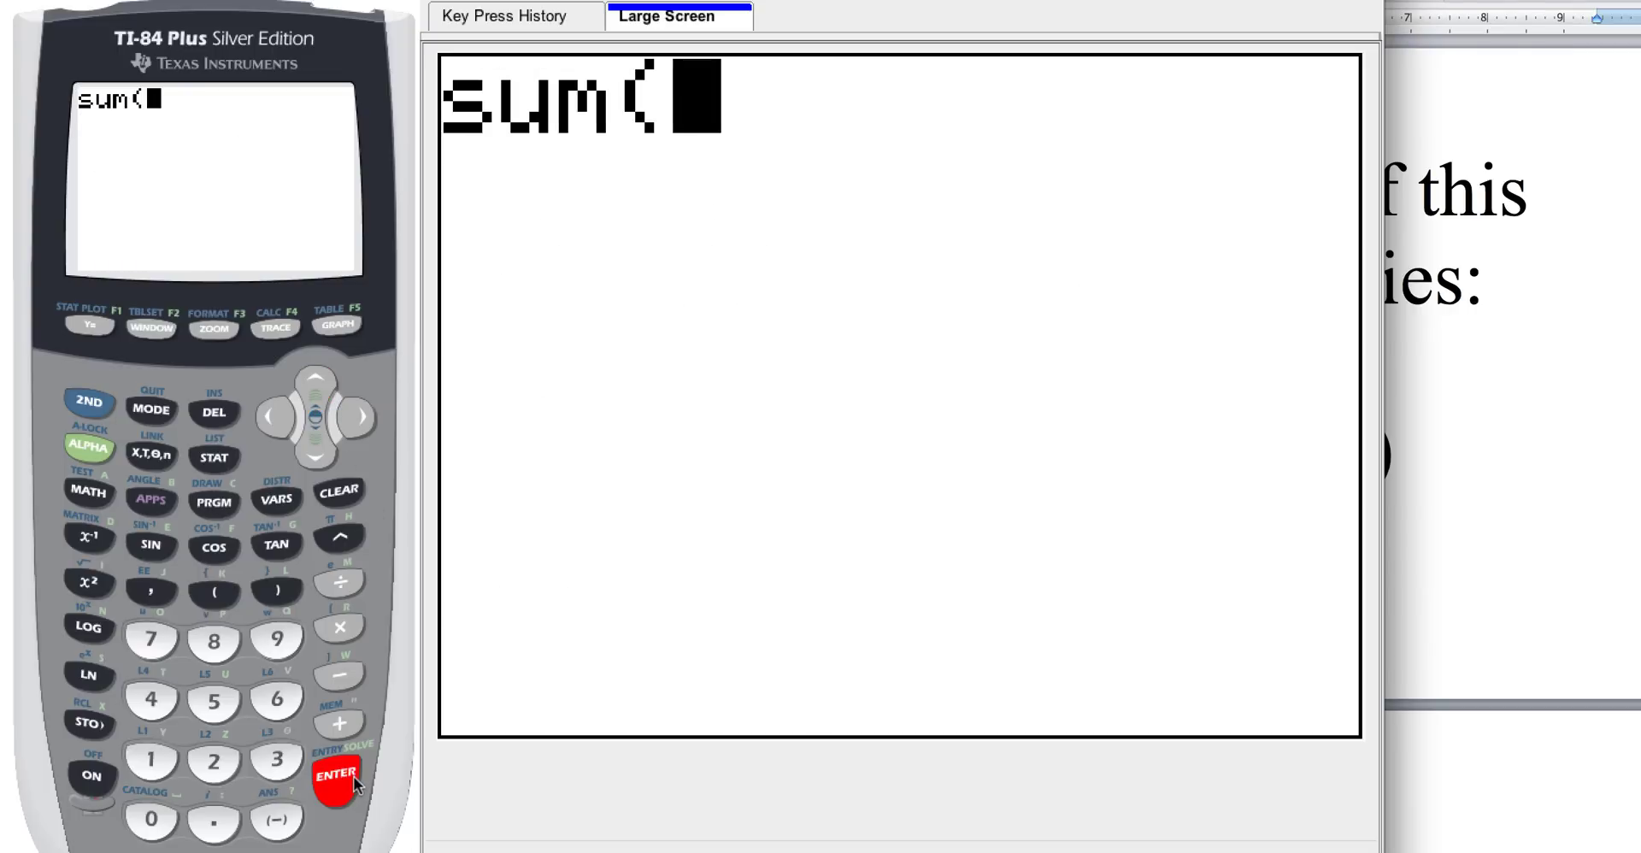
- Paste seq( from the CATALOG right after sum(
click(87, 400)
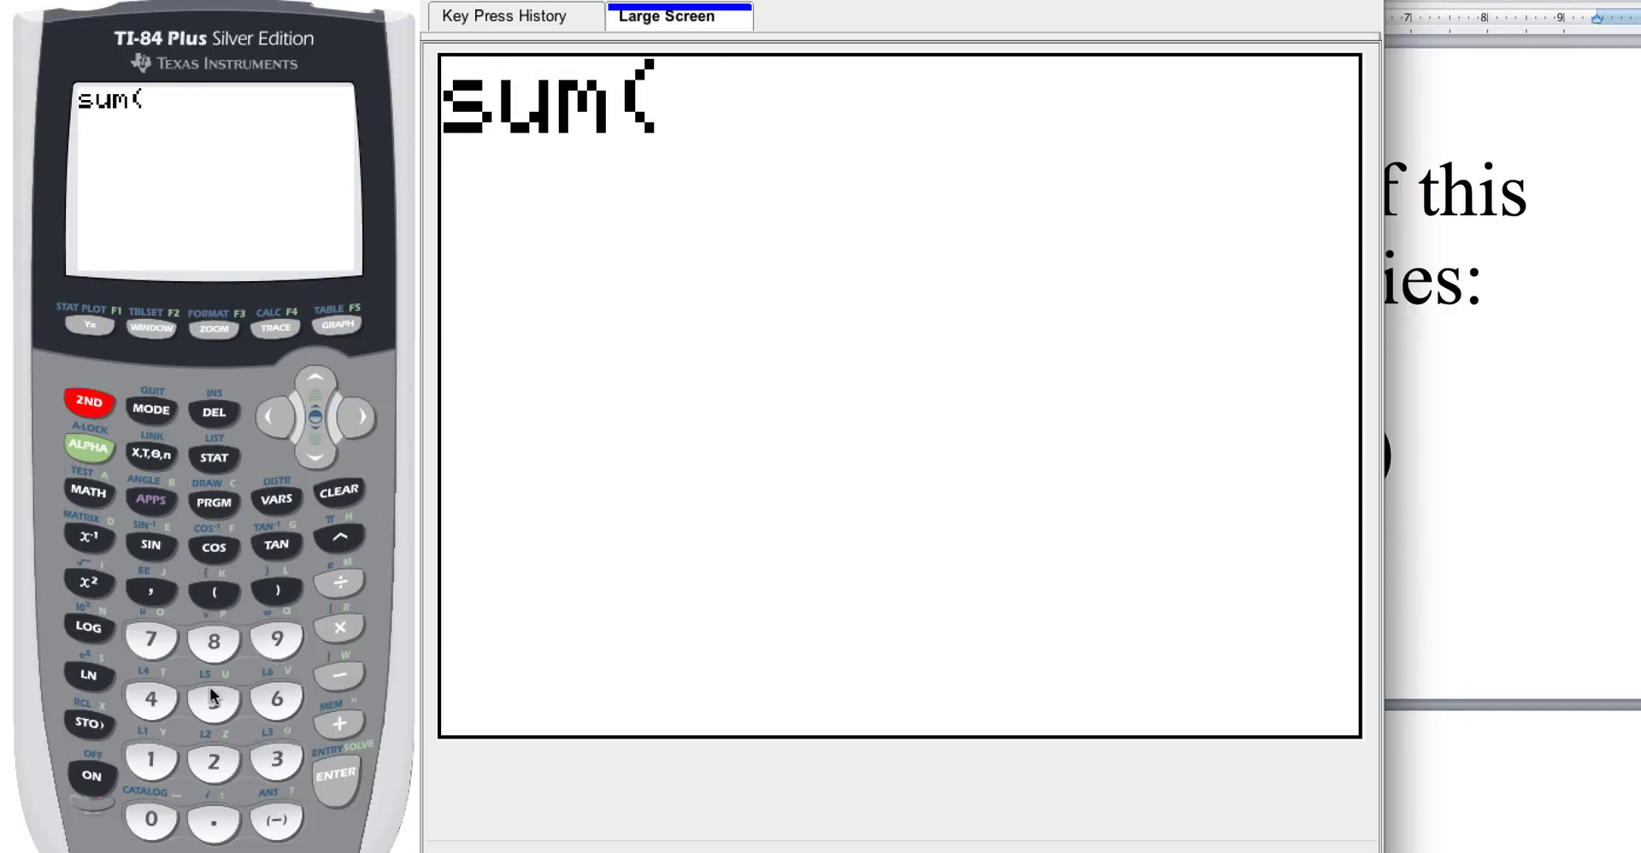
click(165, 803)
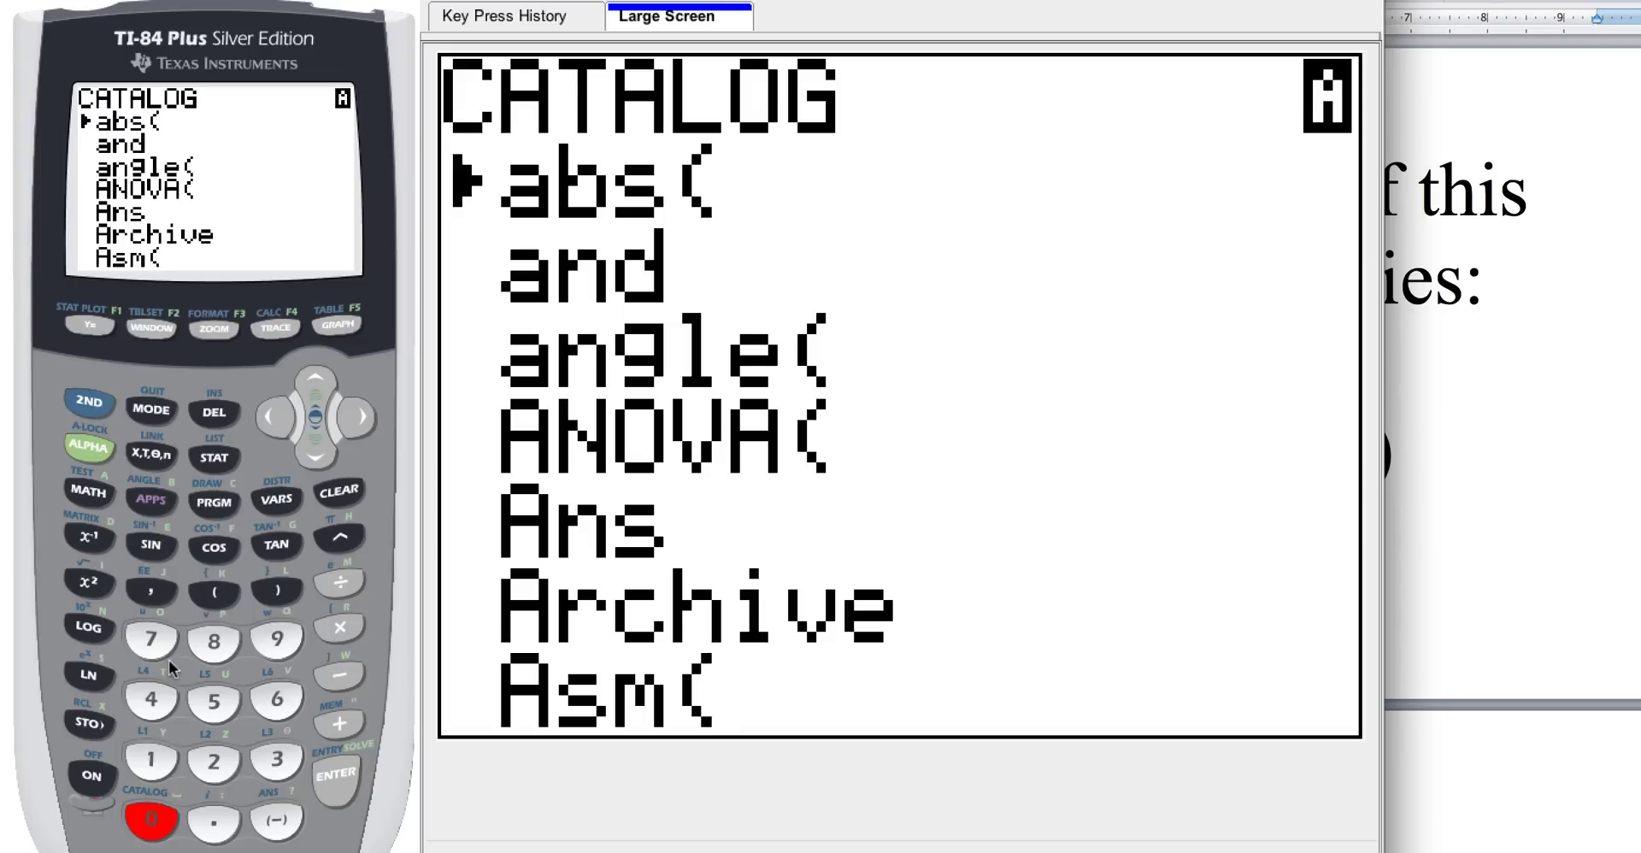
click(89, 675)
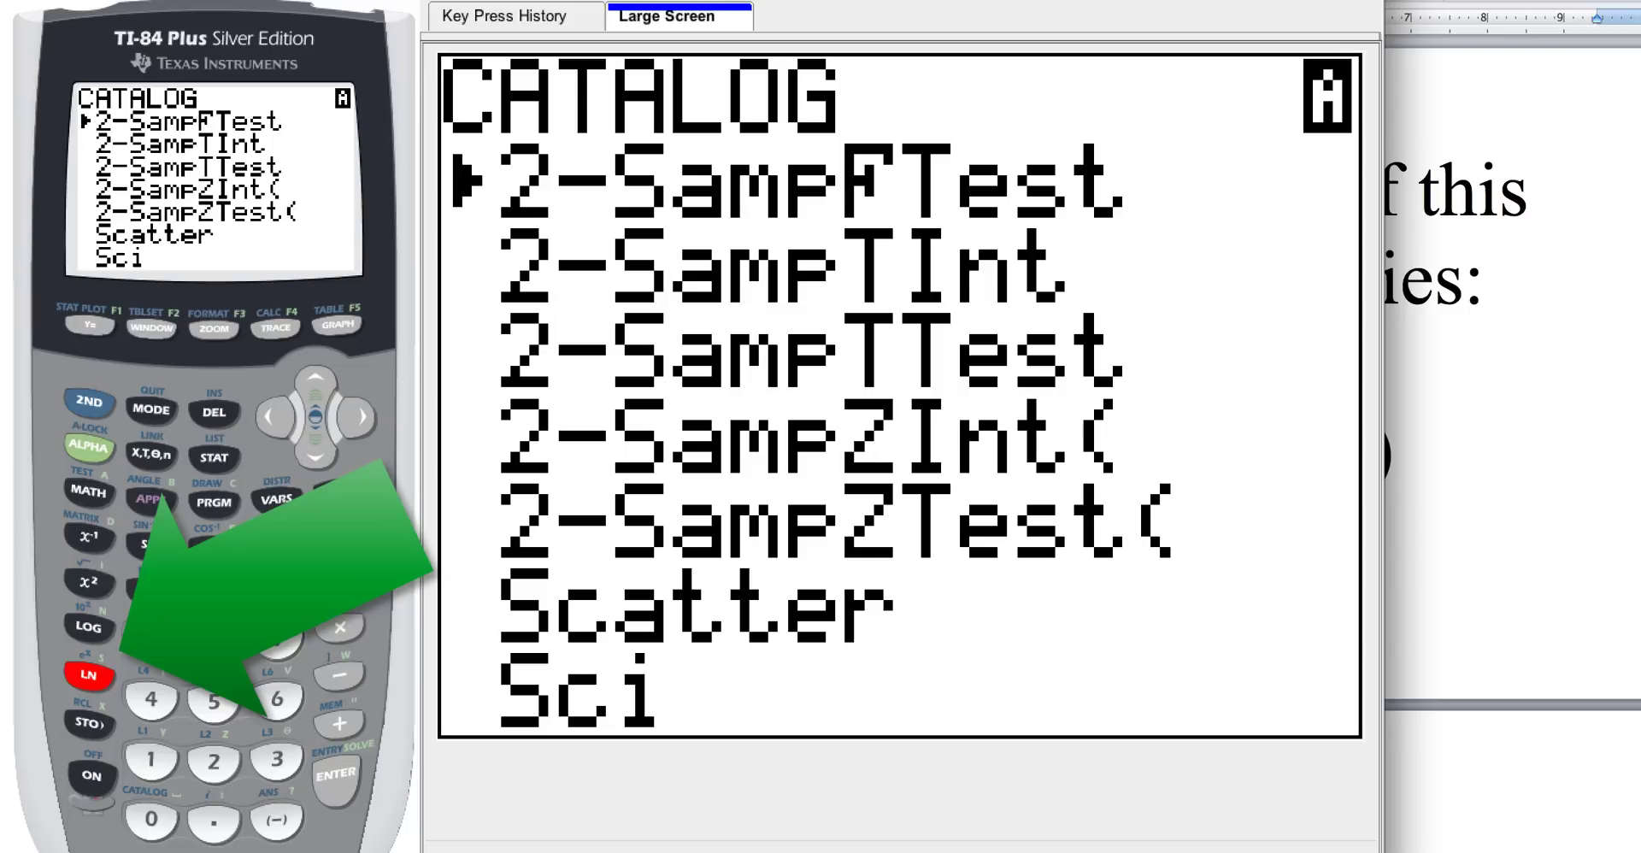
click(314, 455)
click(321, 453)
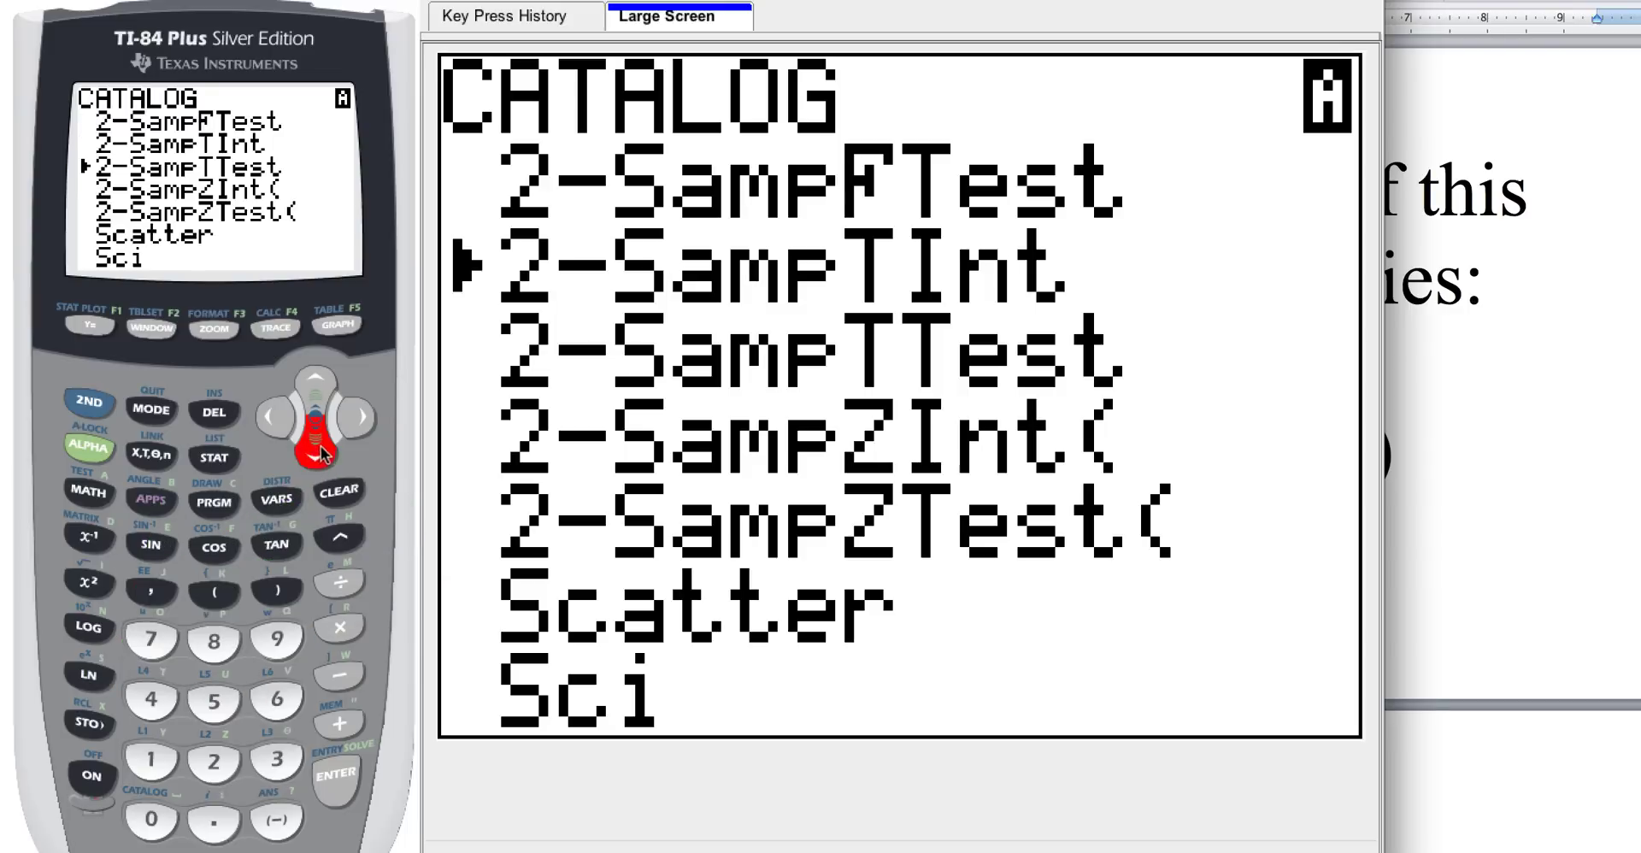
click(322, 453)
drag(331, 442, 372, 638)
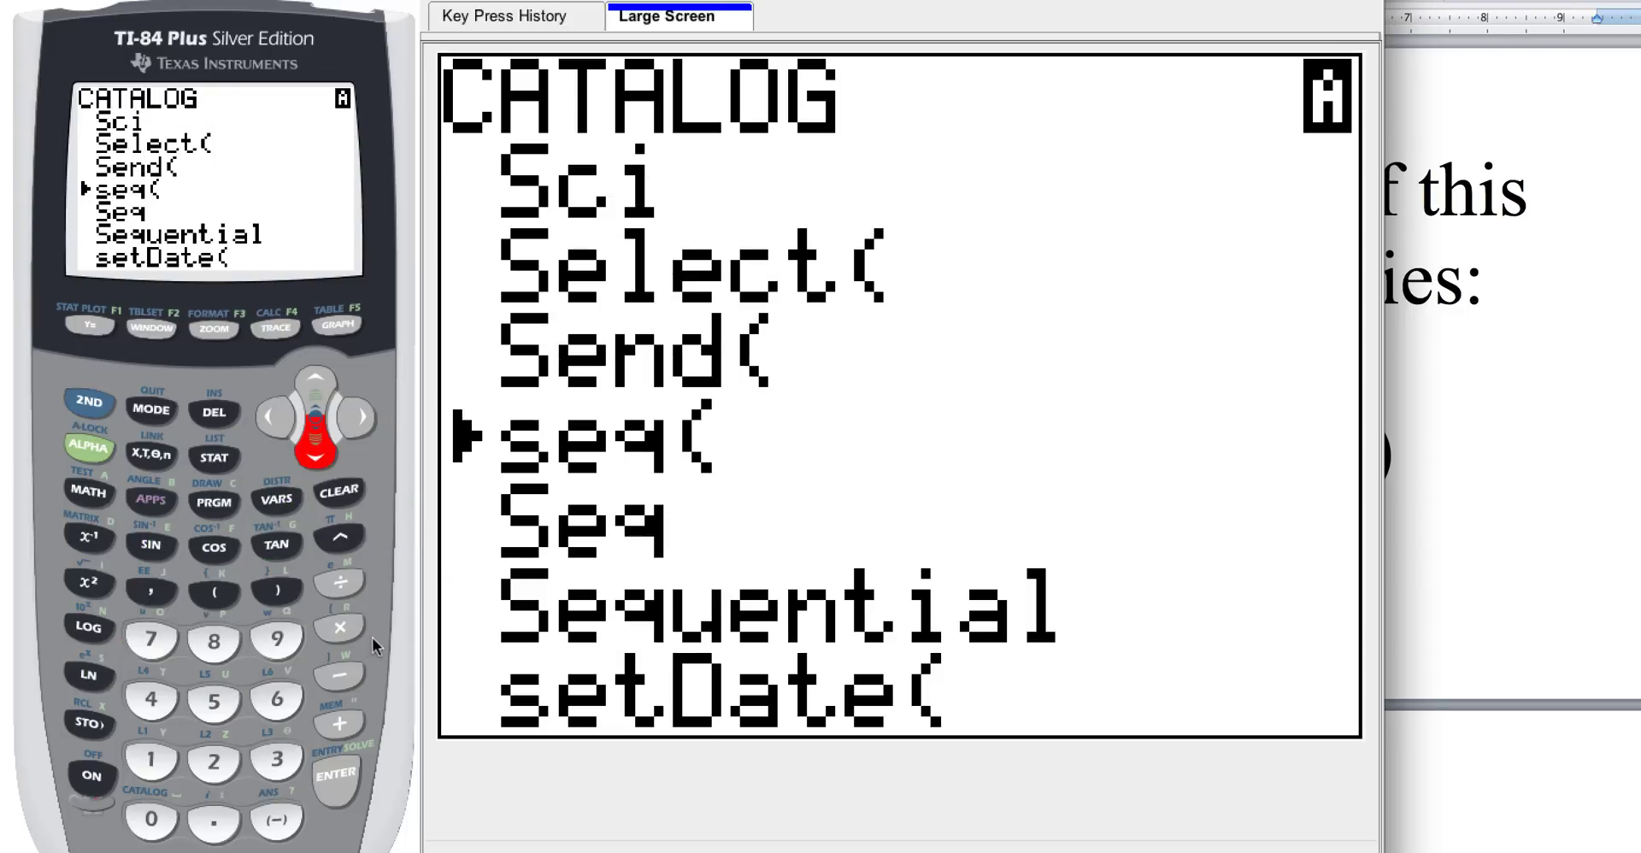
click(351, 769)
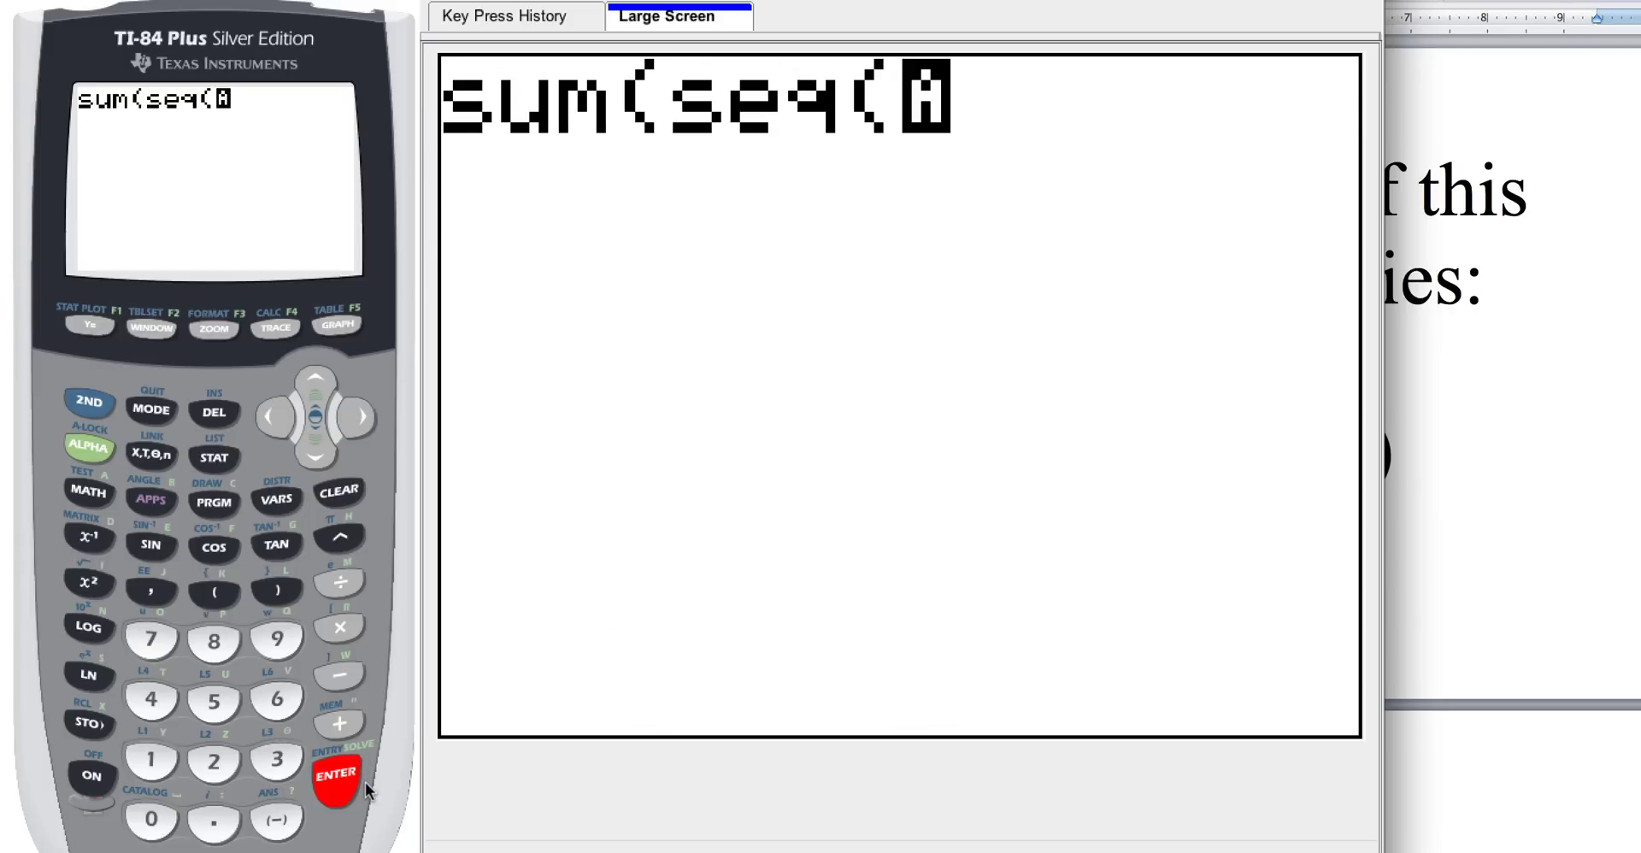
- After checking the problem, enter 3+5X,X as the first seq( arguments
click(1512, 282)
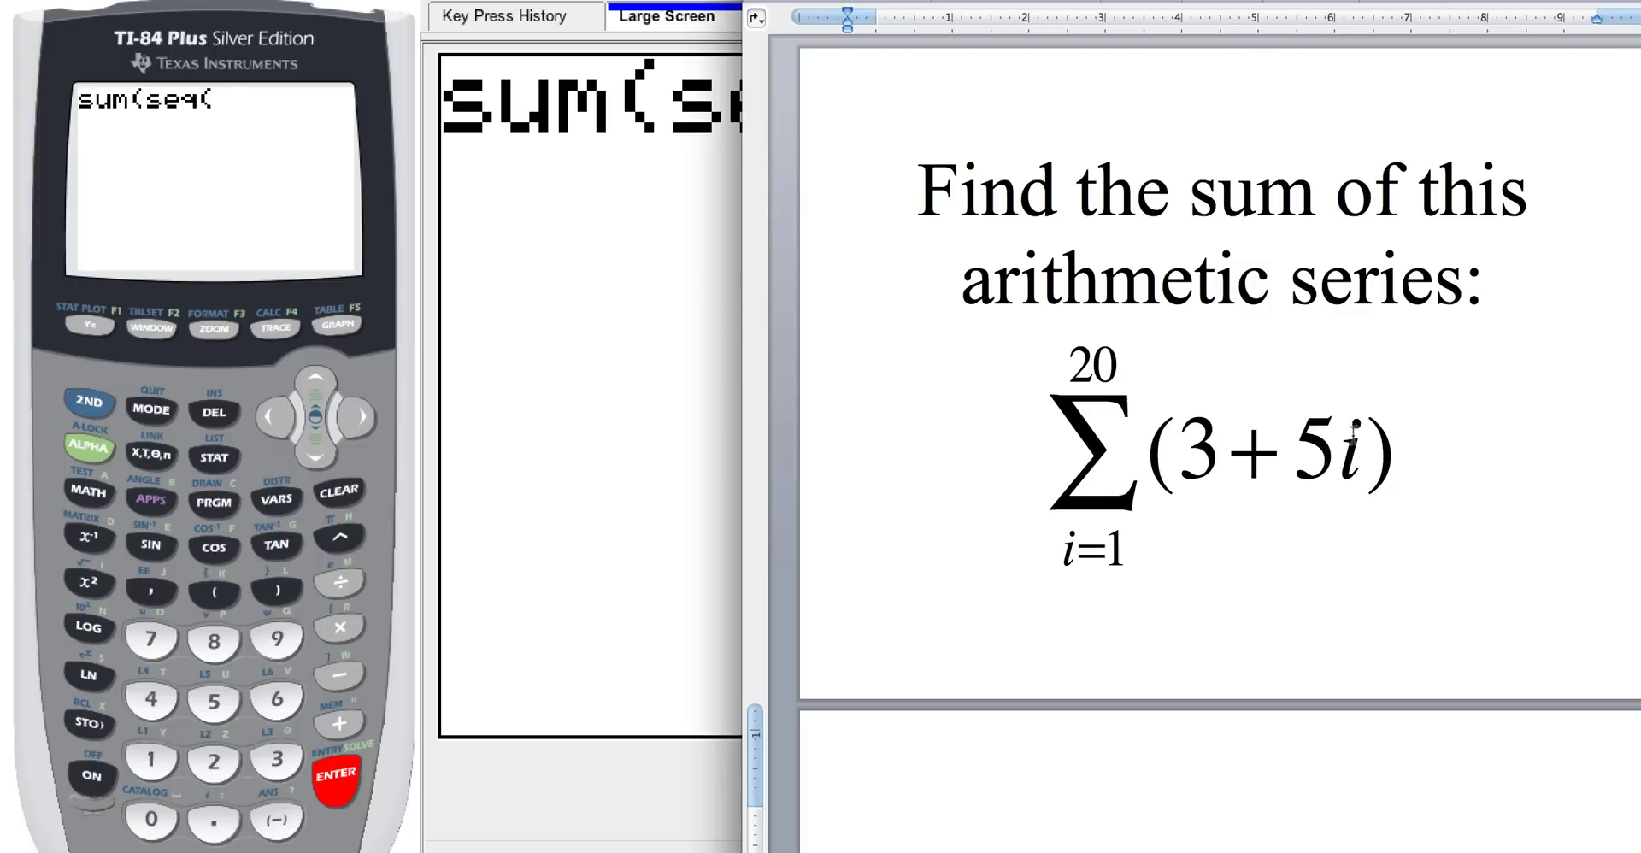
click(633, 513)
text(3+5)
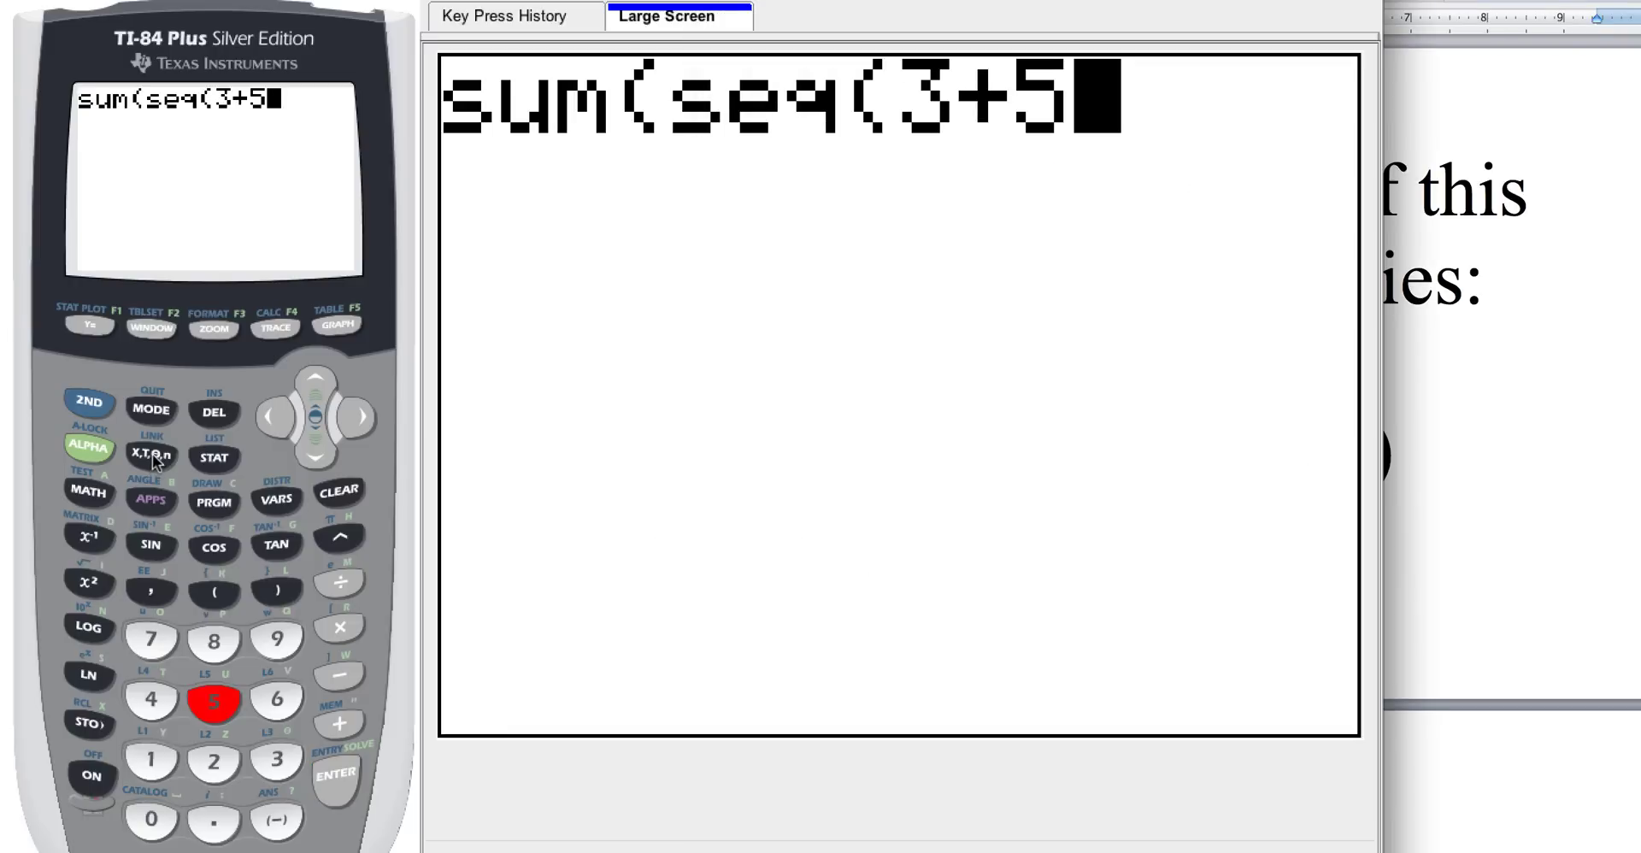
click(153, 454)
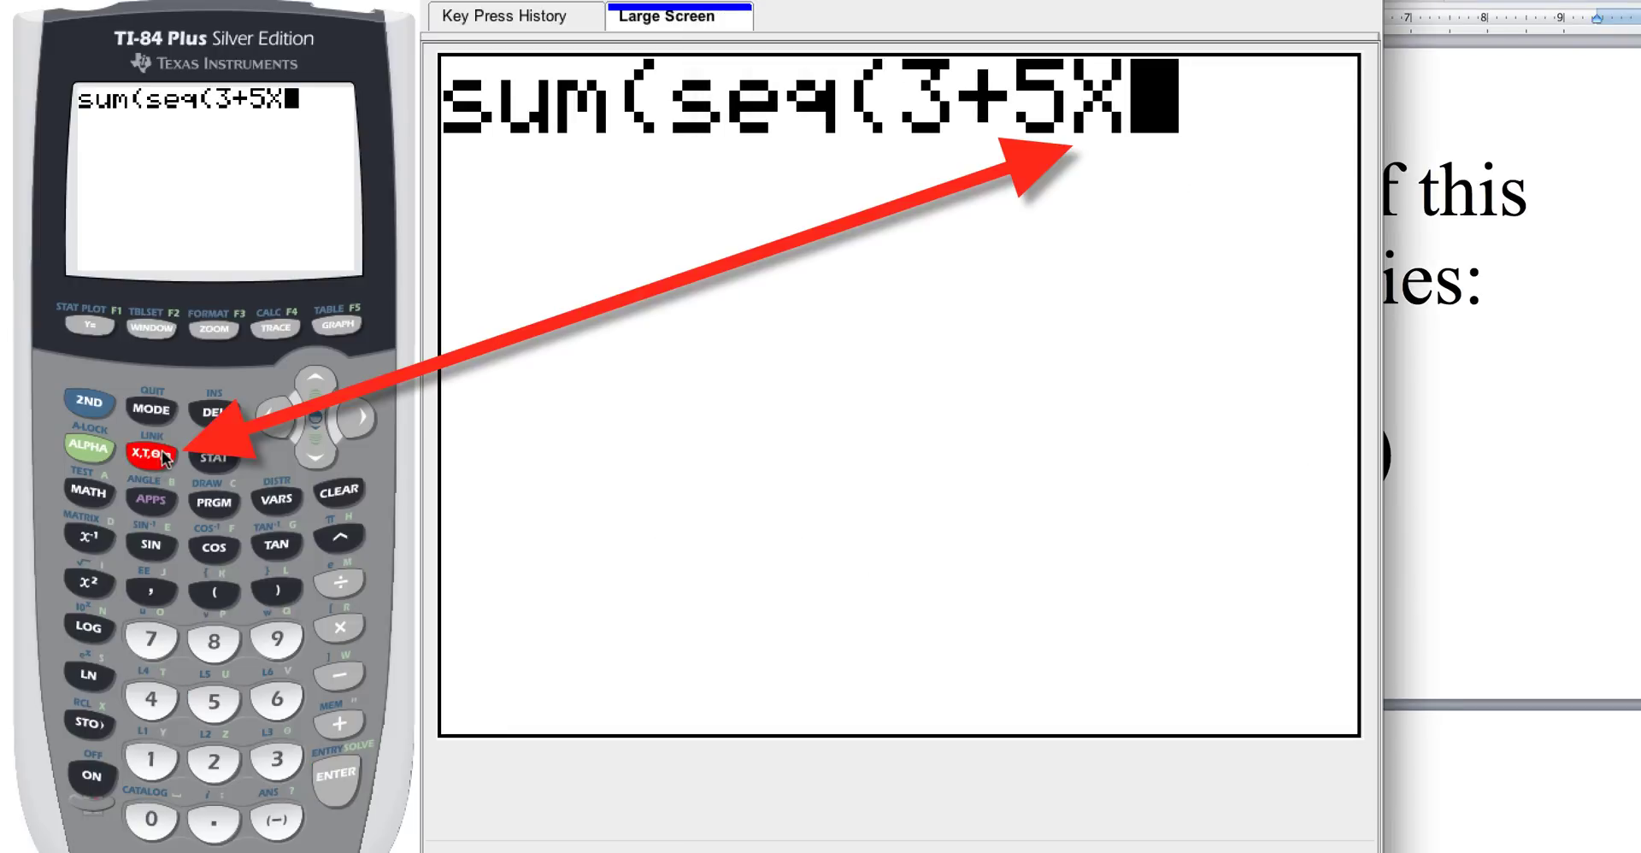
click(157, 593)
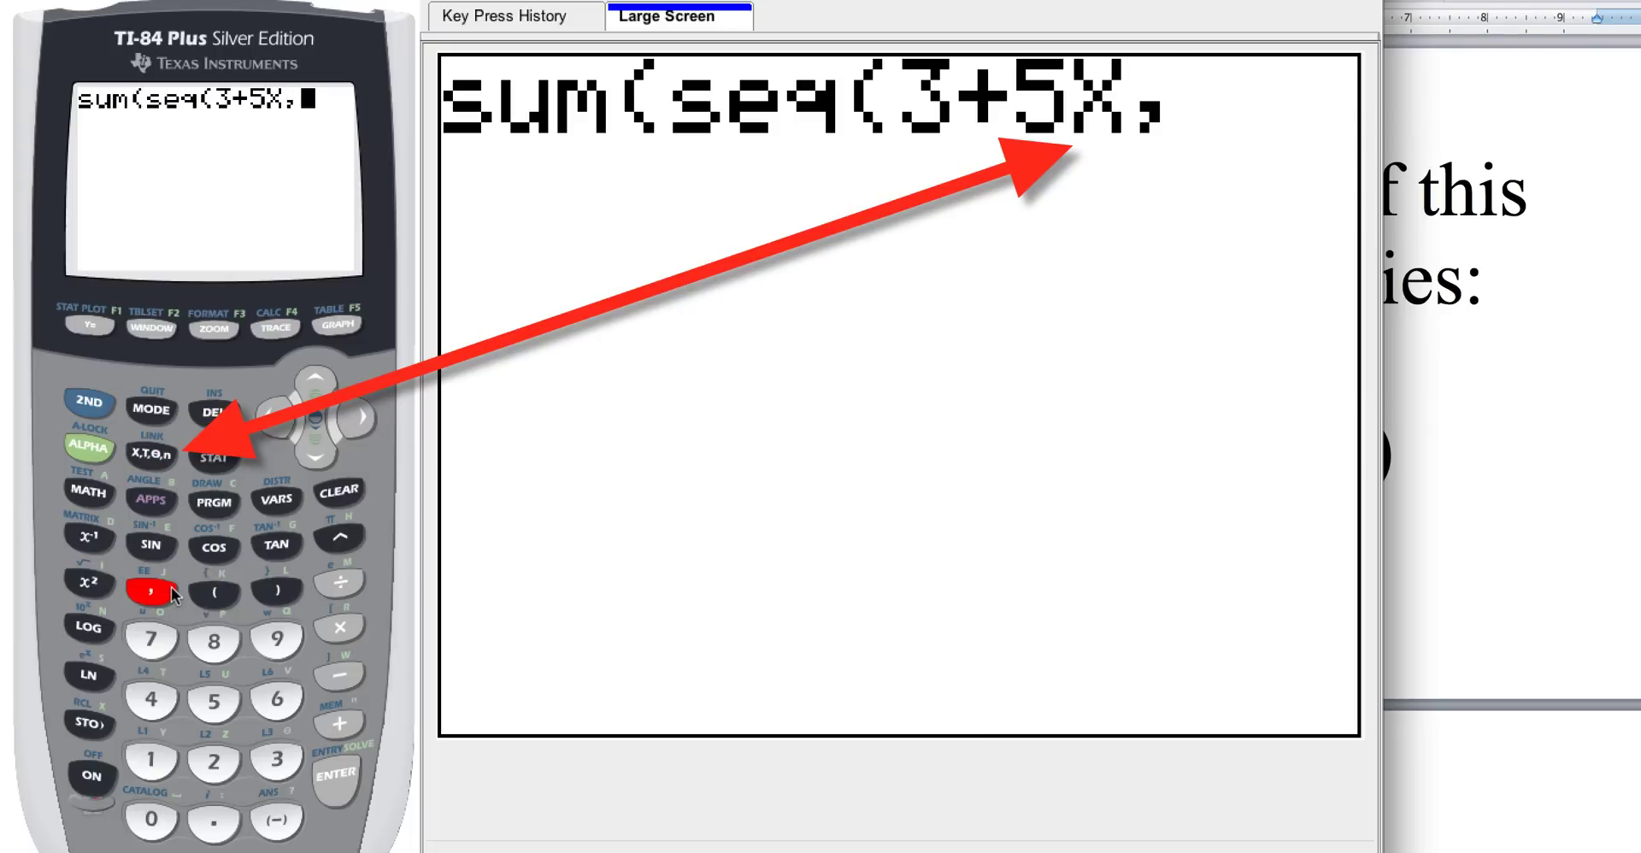
click(157, 460)
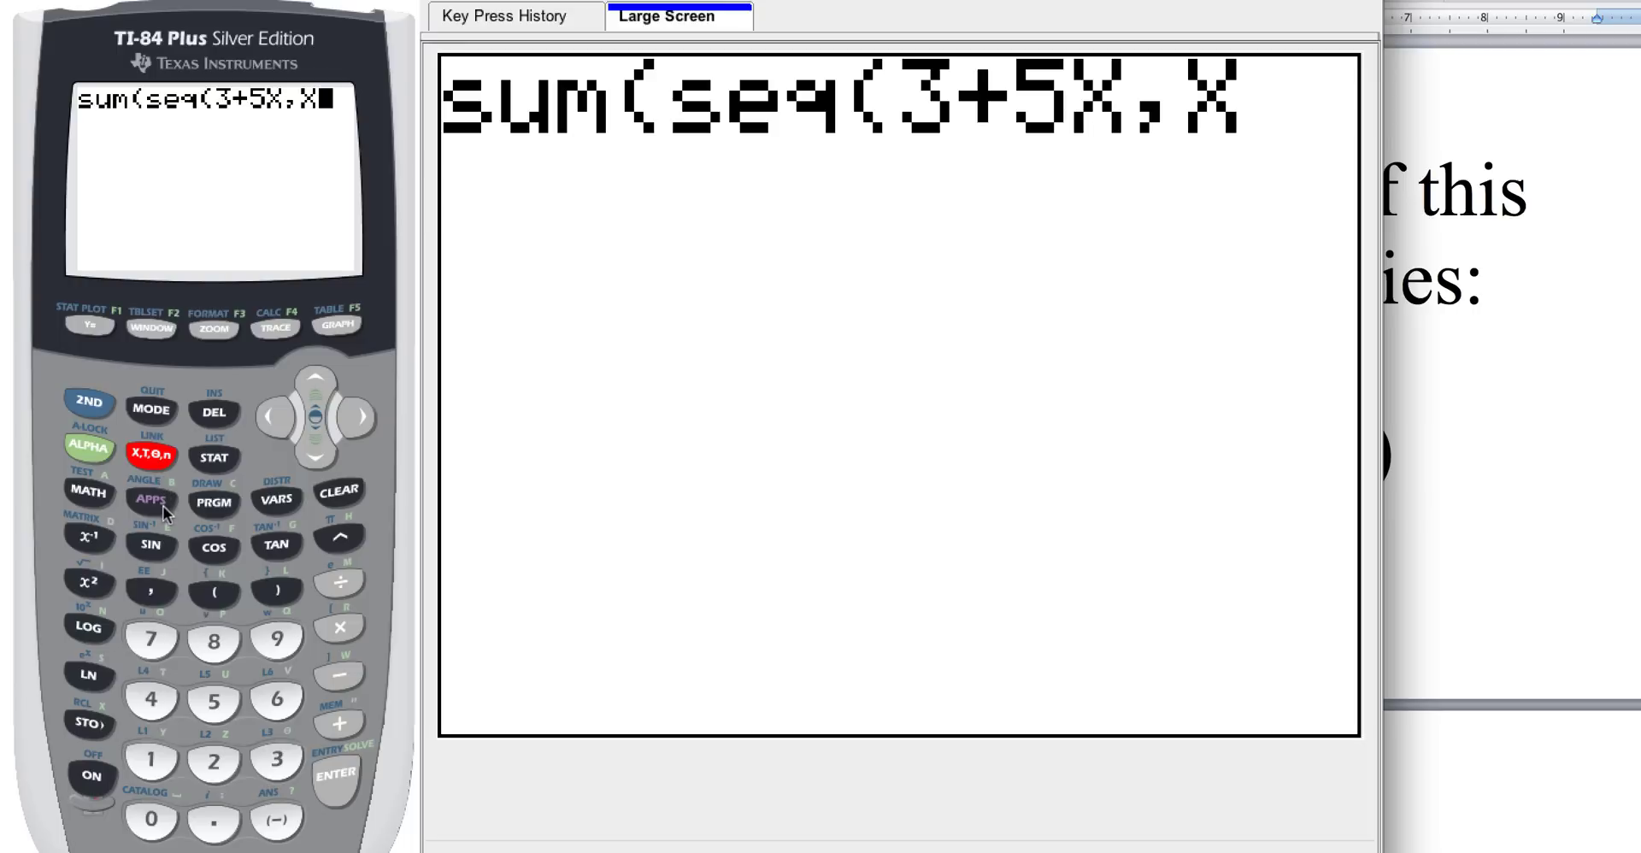
- Add the start 1, end 20 and step 1 arguments, separated by commas
click(1583, 569)
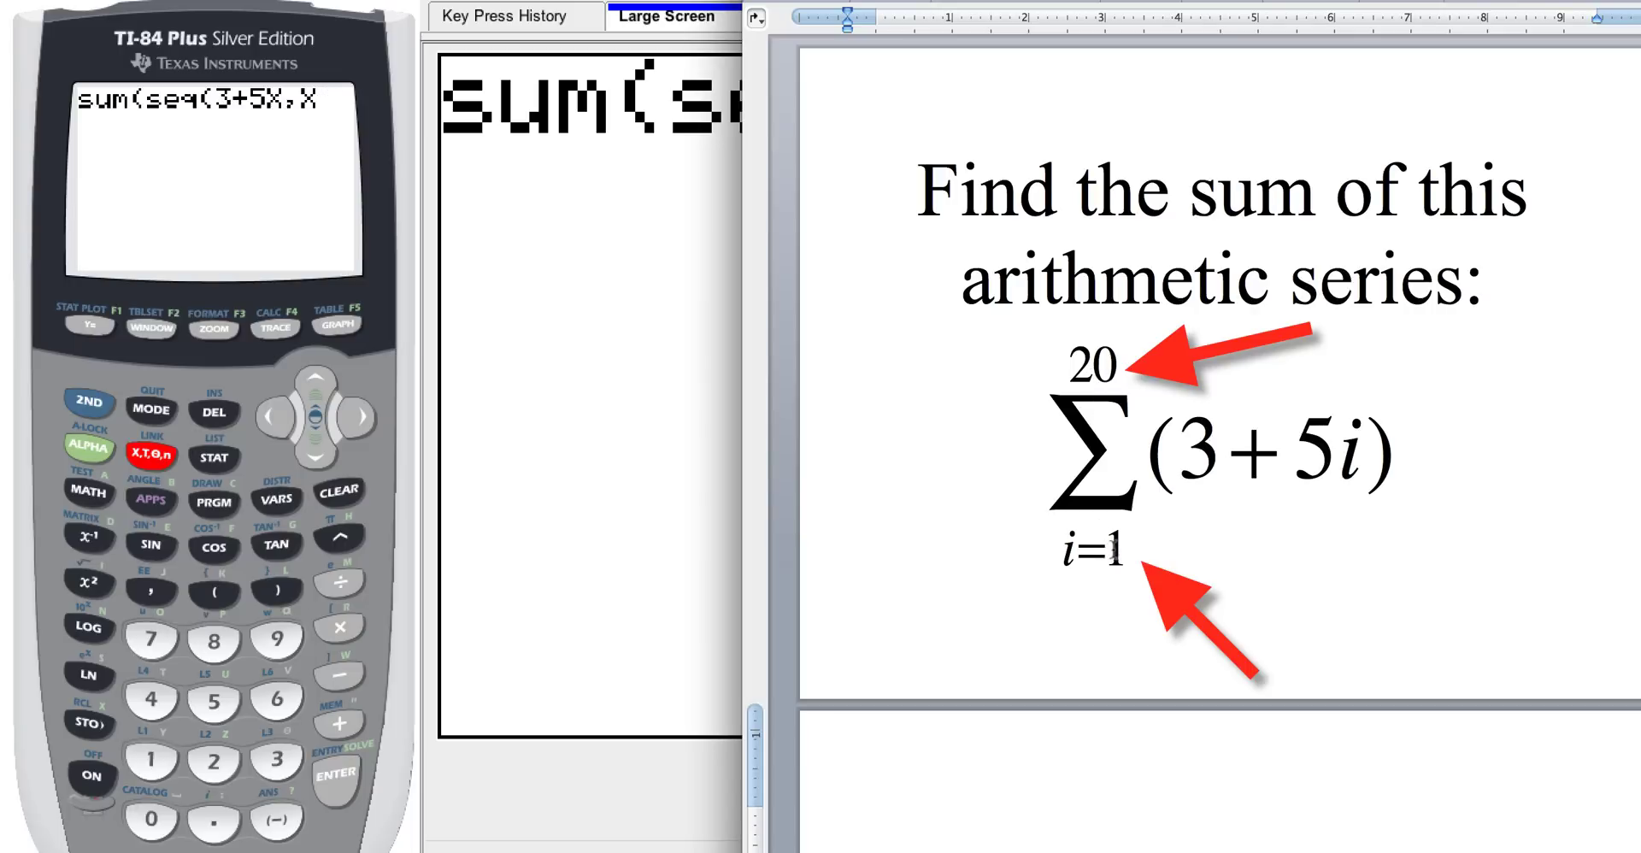
click(677, 357)
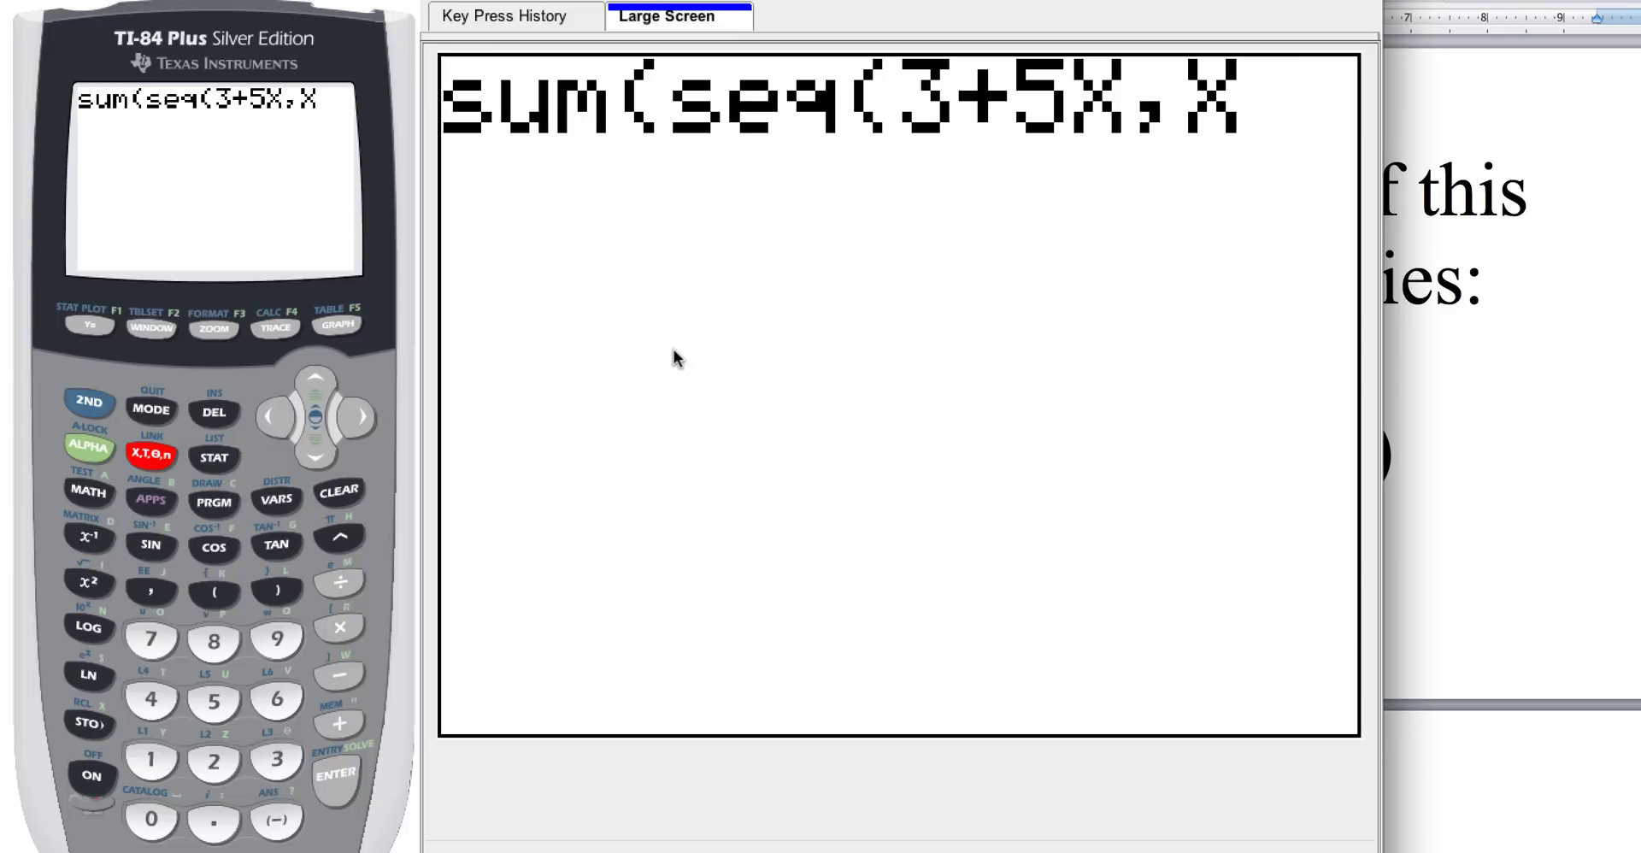
click(151, 589)
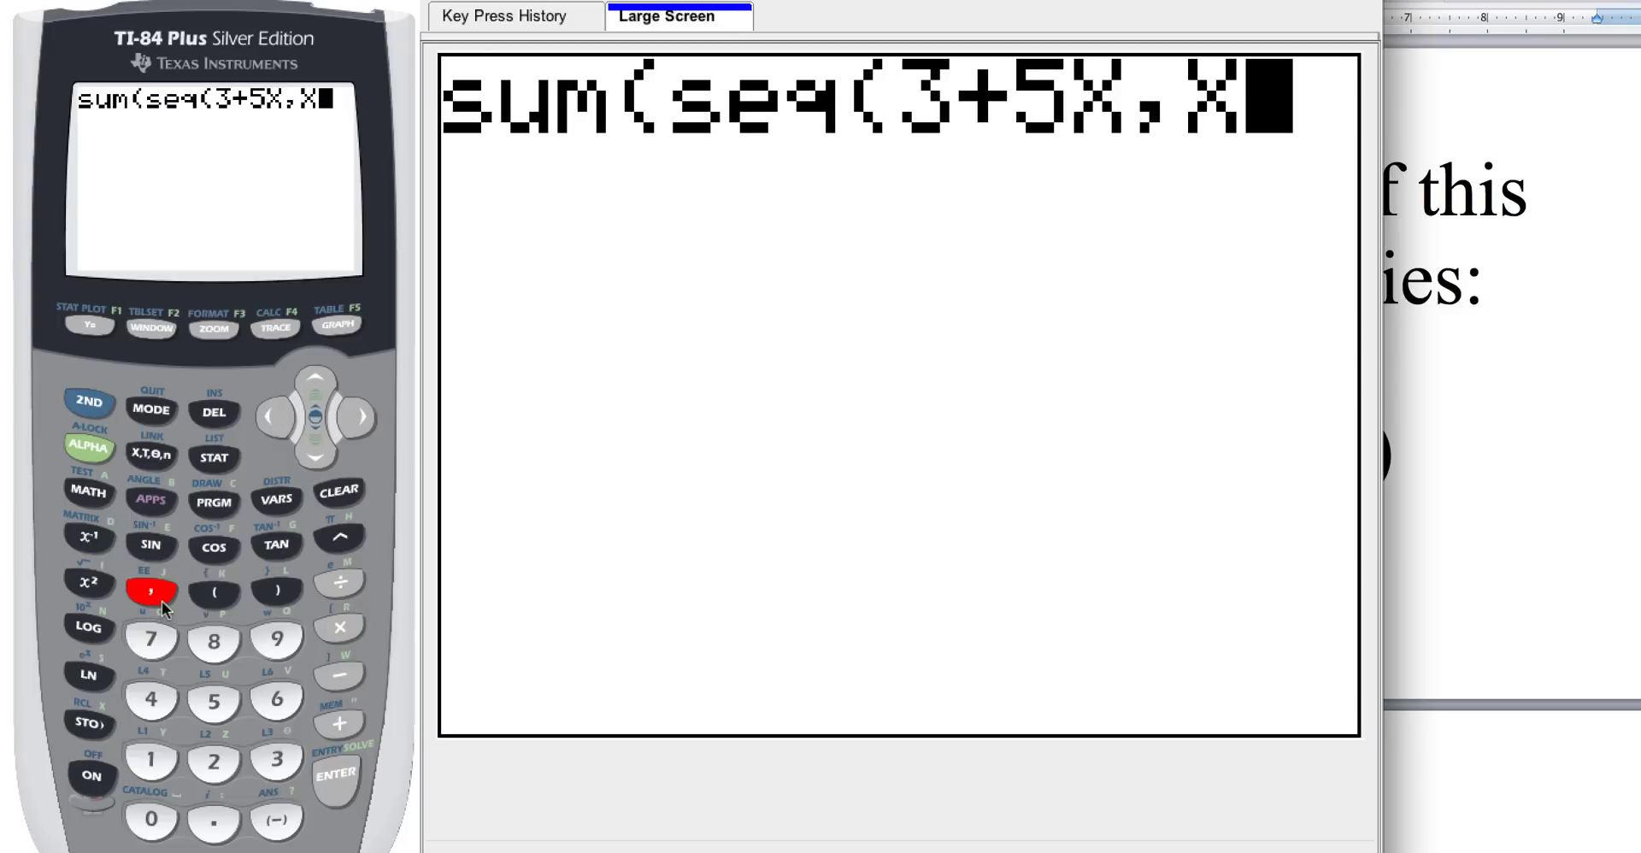
click(150, 759)
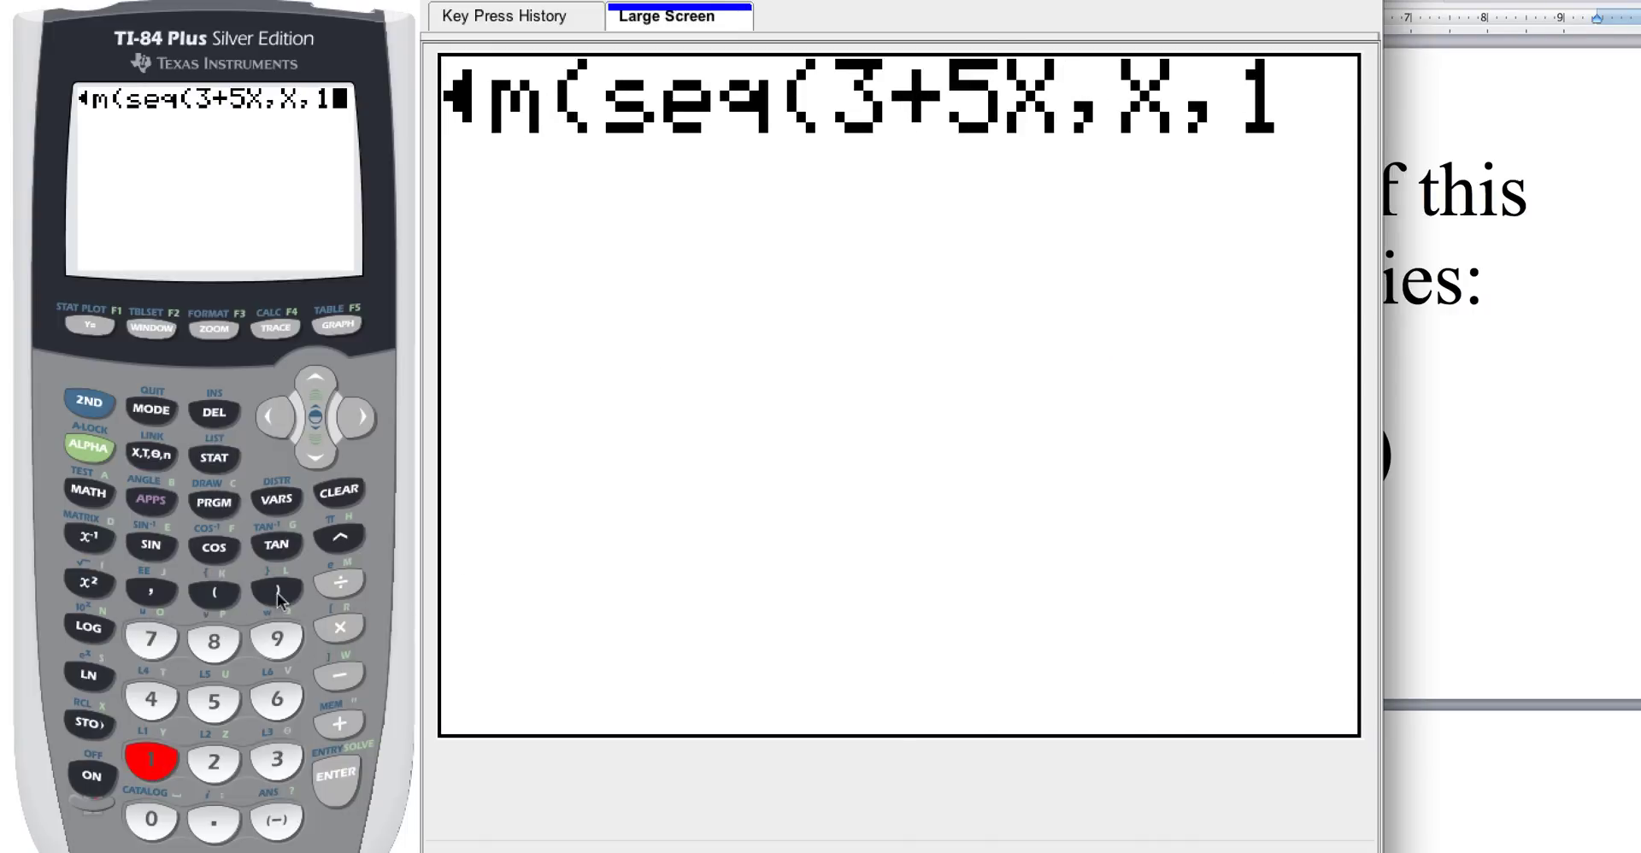
click(150, 590)
click(216, 769)
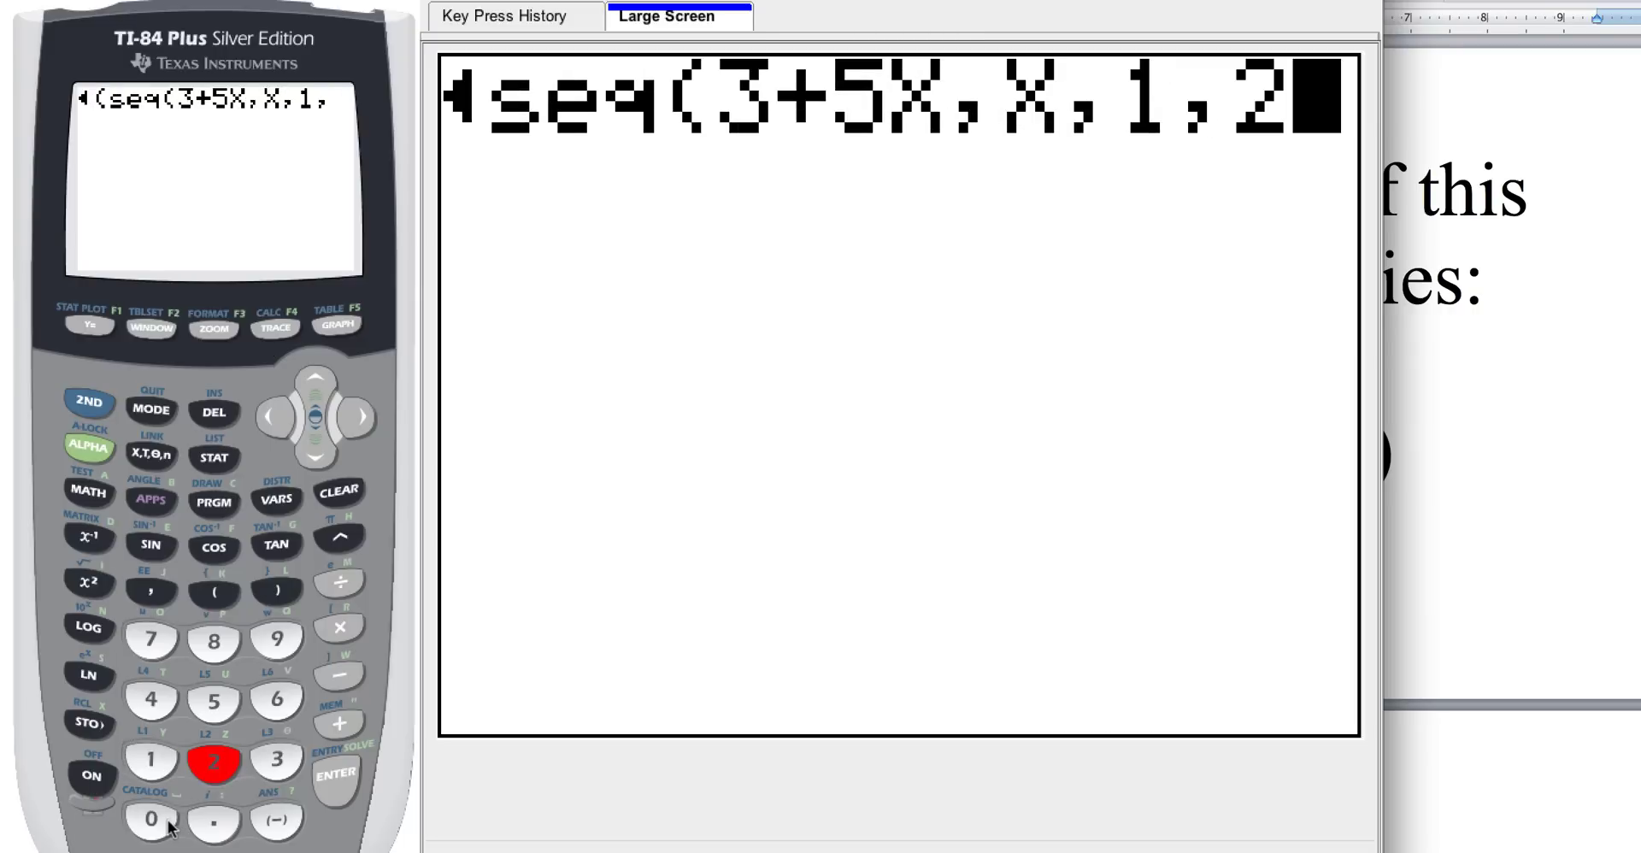
click(151, 819)
click(150, 589)
click(154, 763)
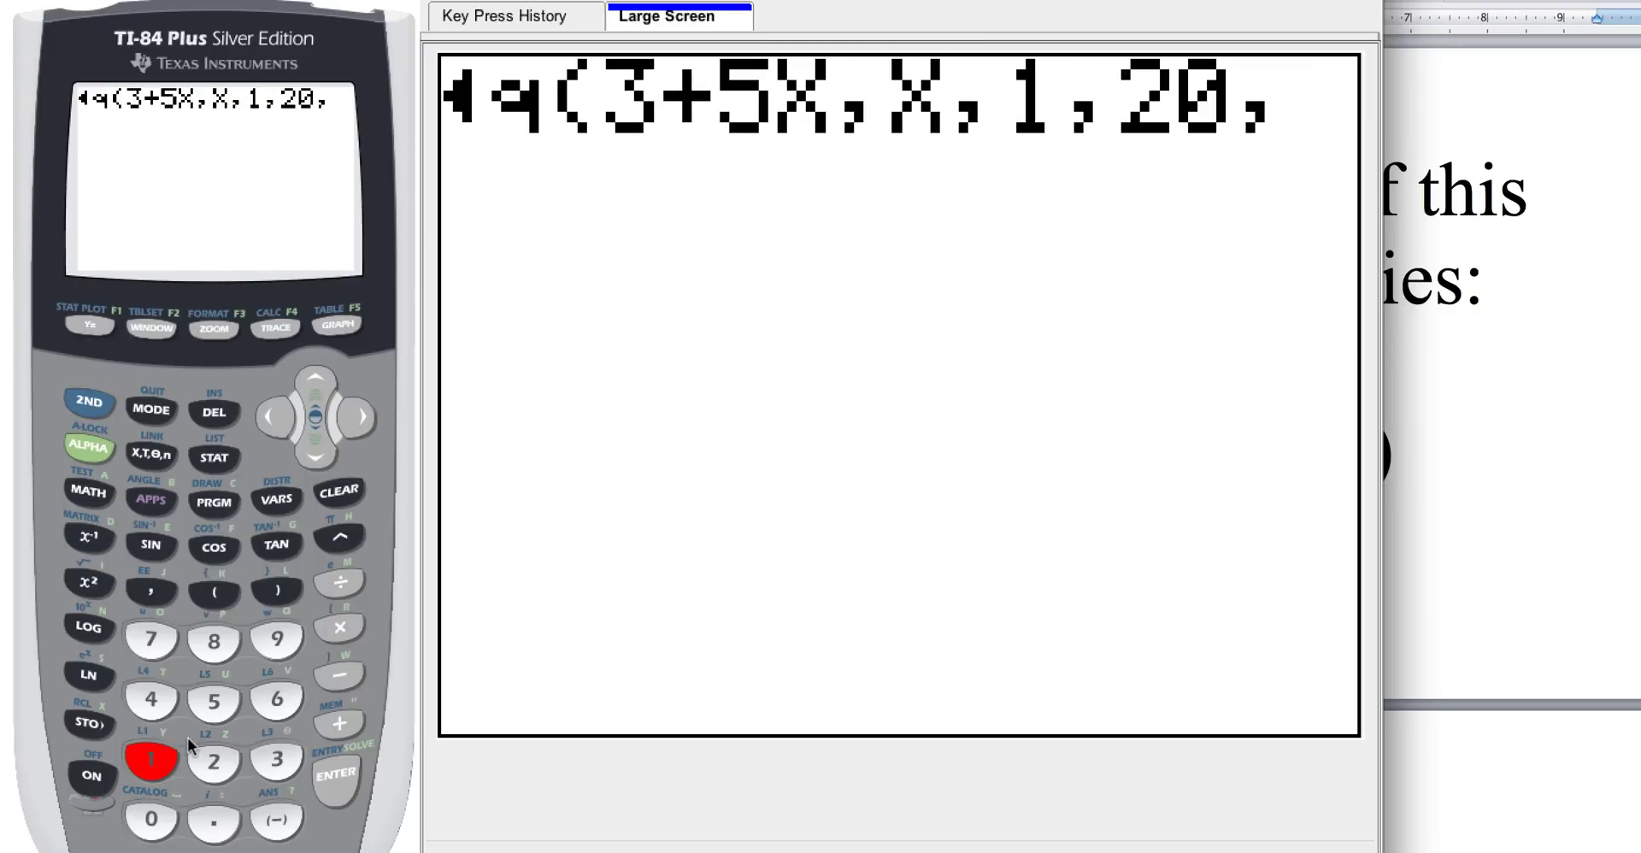
- Close both parentheses and evaluate sum(seq(3+5X,X,1,20,1)) to get 1110.0
click(283, 596)
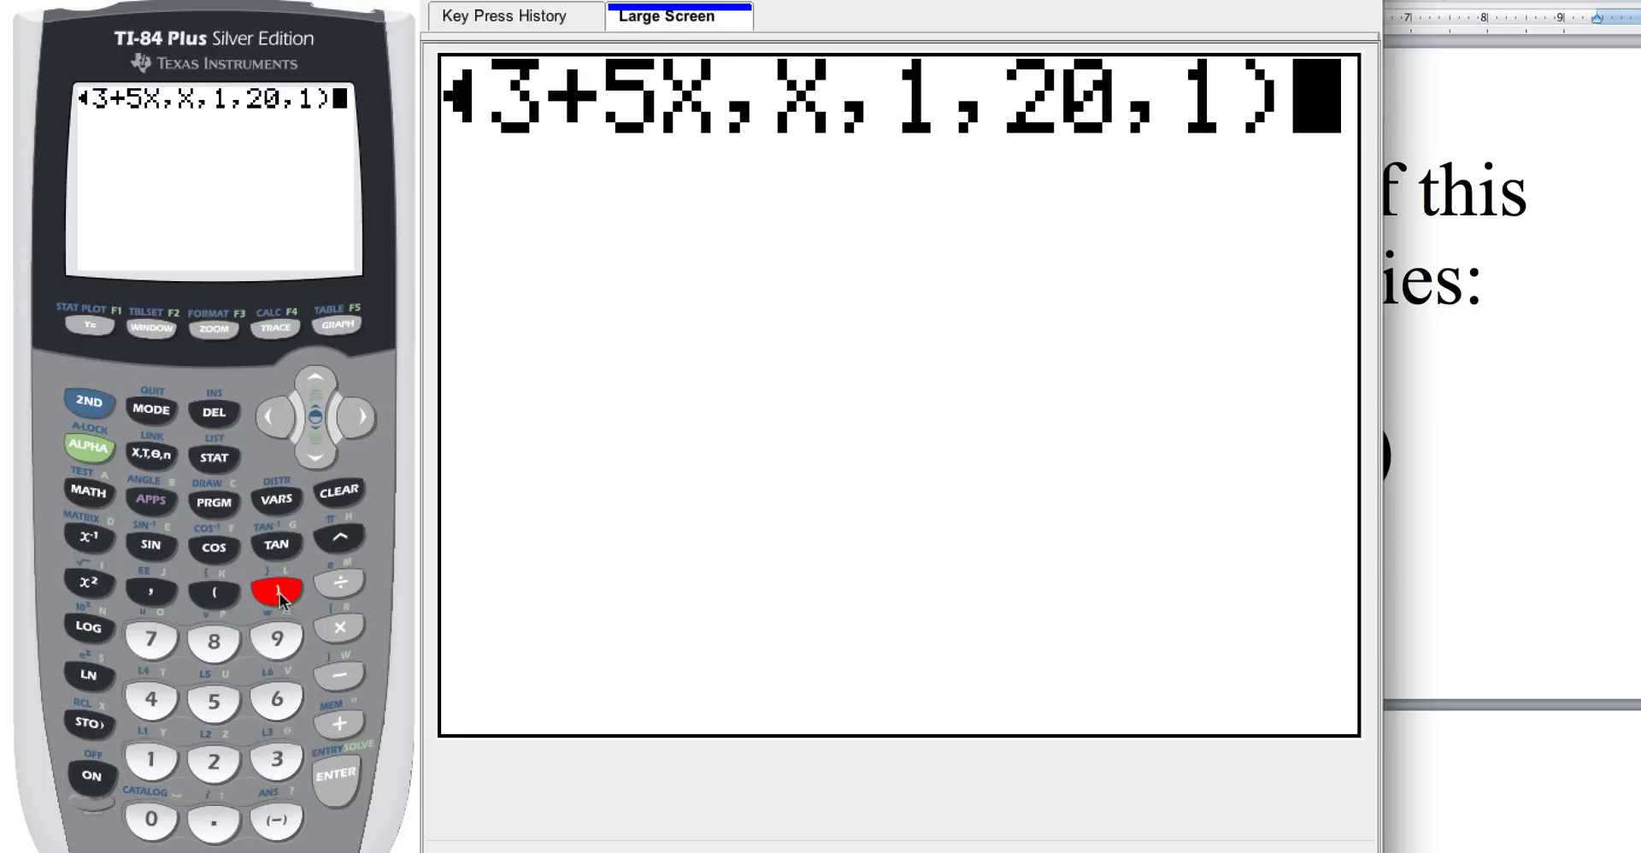
click(282, 595)
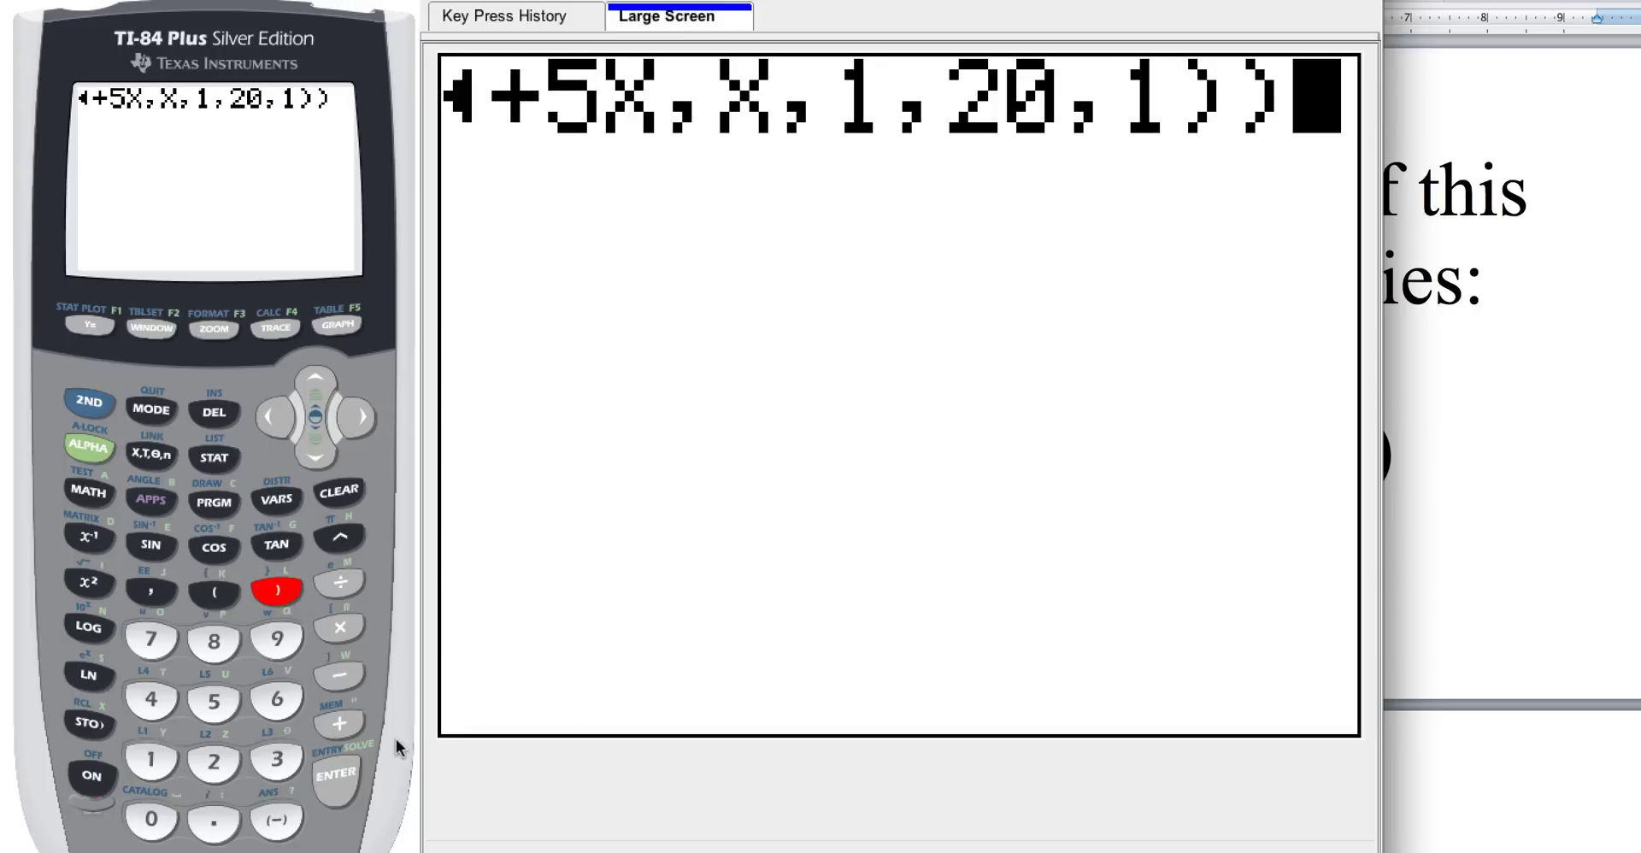
click(342, 776)
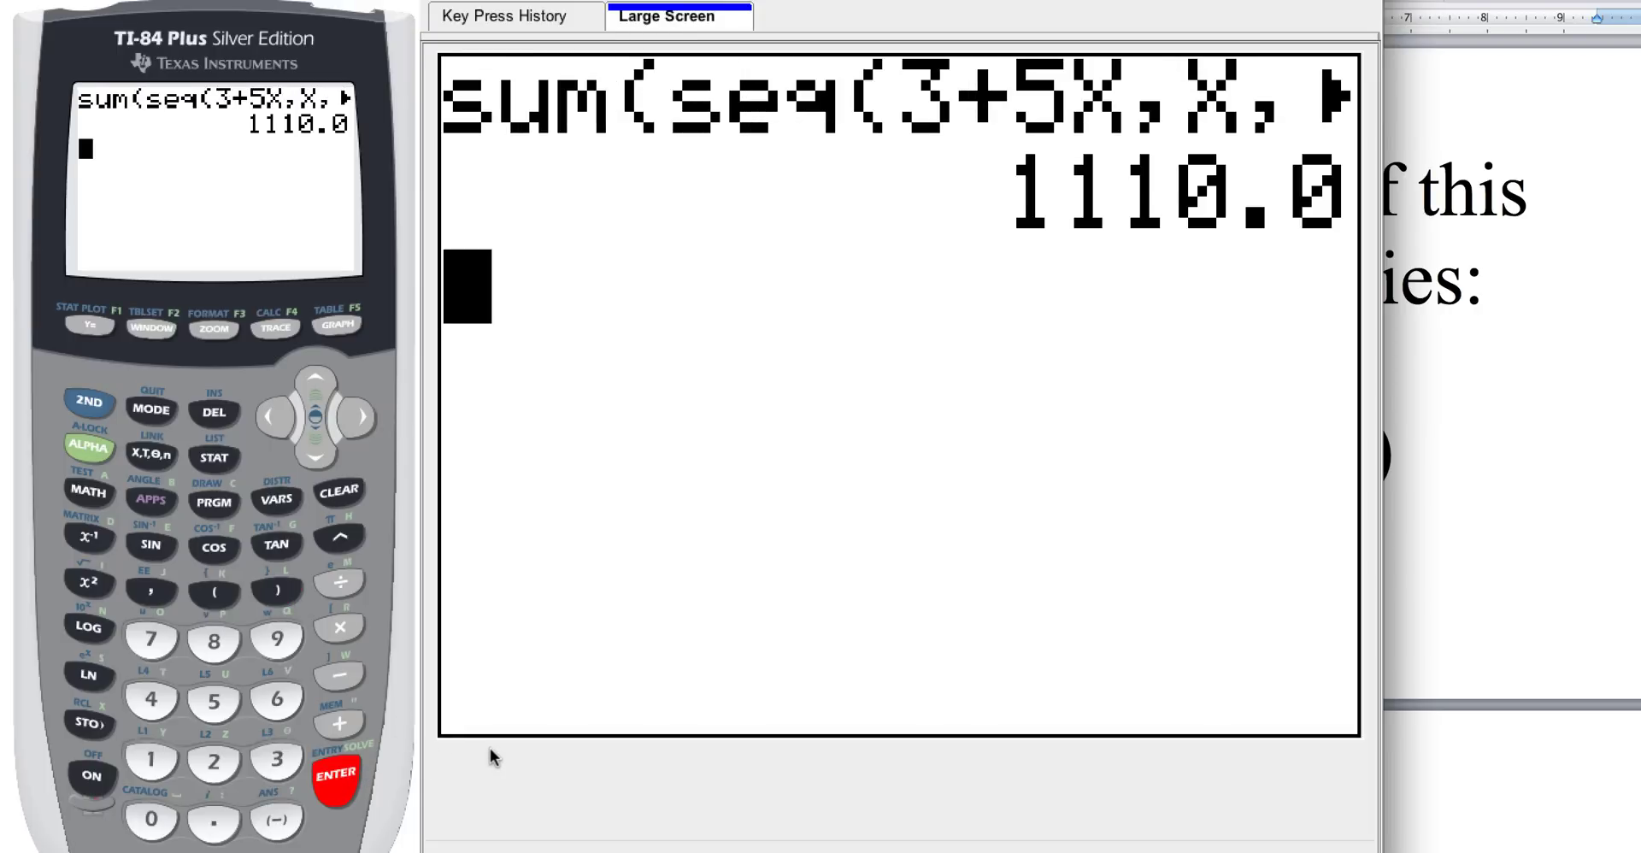
- Insert the empty Σ( template from the FUNC shortcut menu below 1110.0
key(Escape)
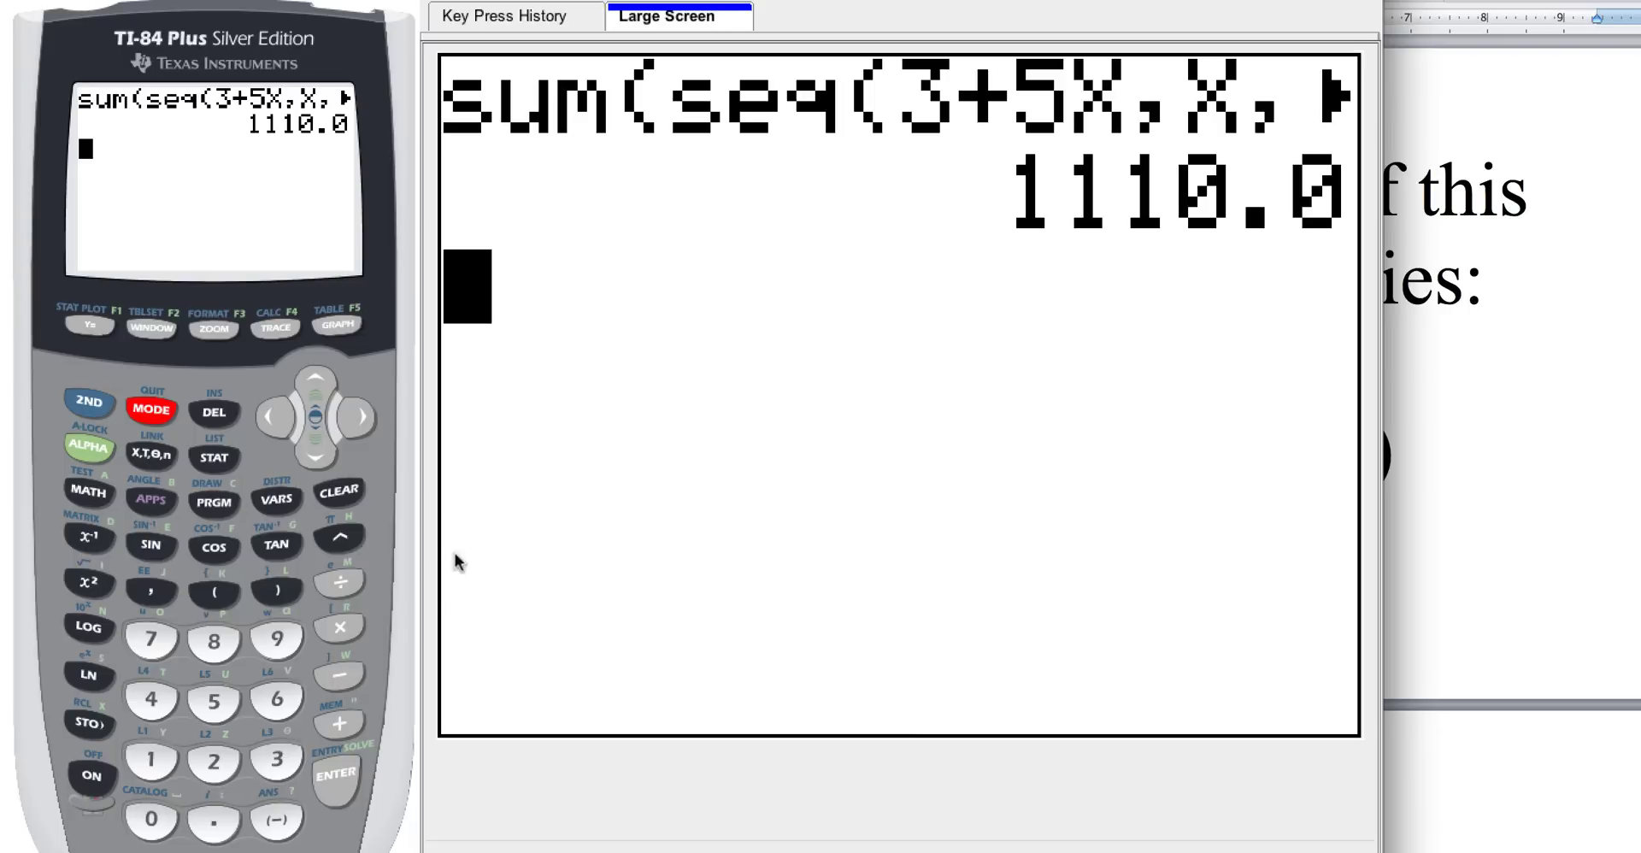
click(160, 334)
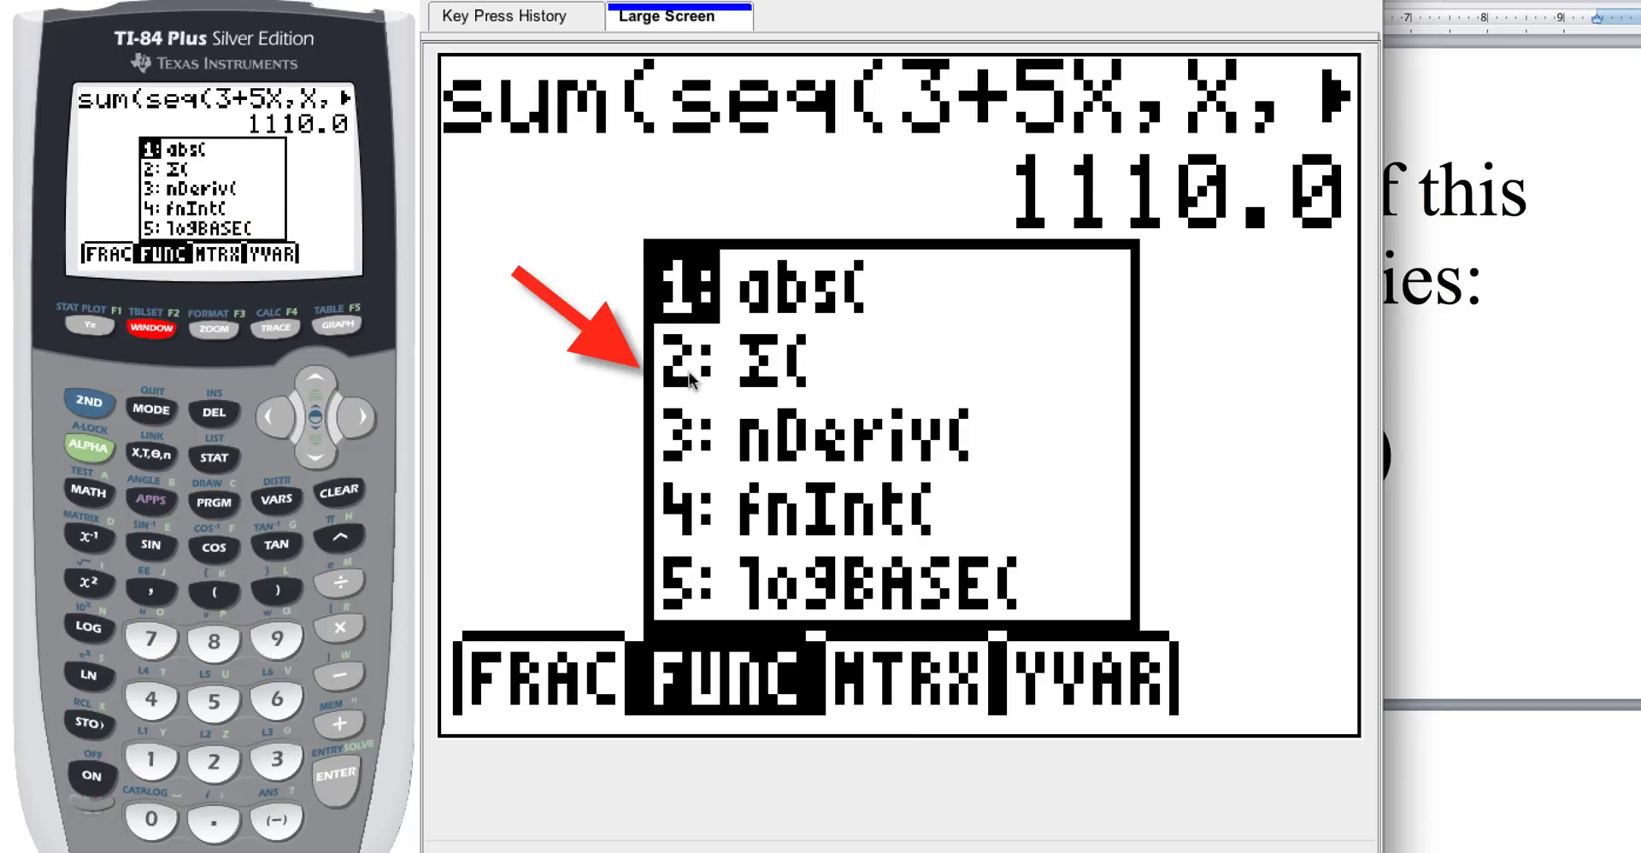
click(323, 459)
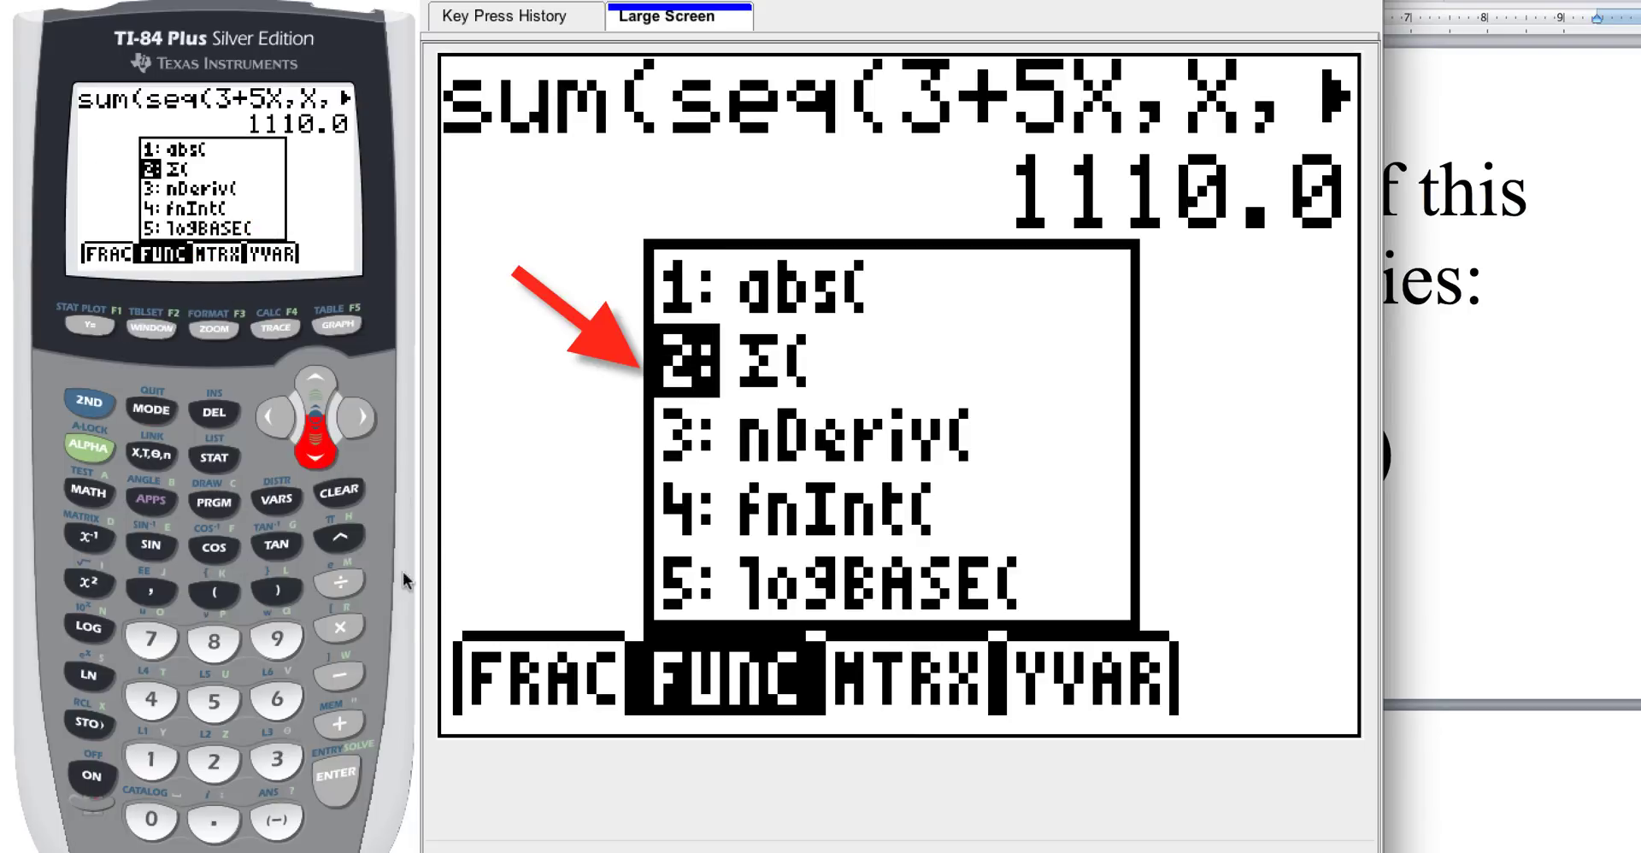
click(348, 778)
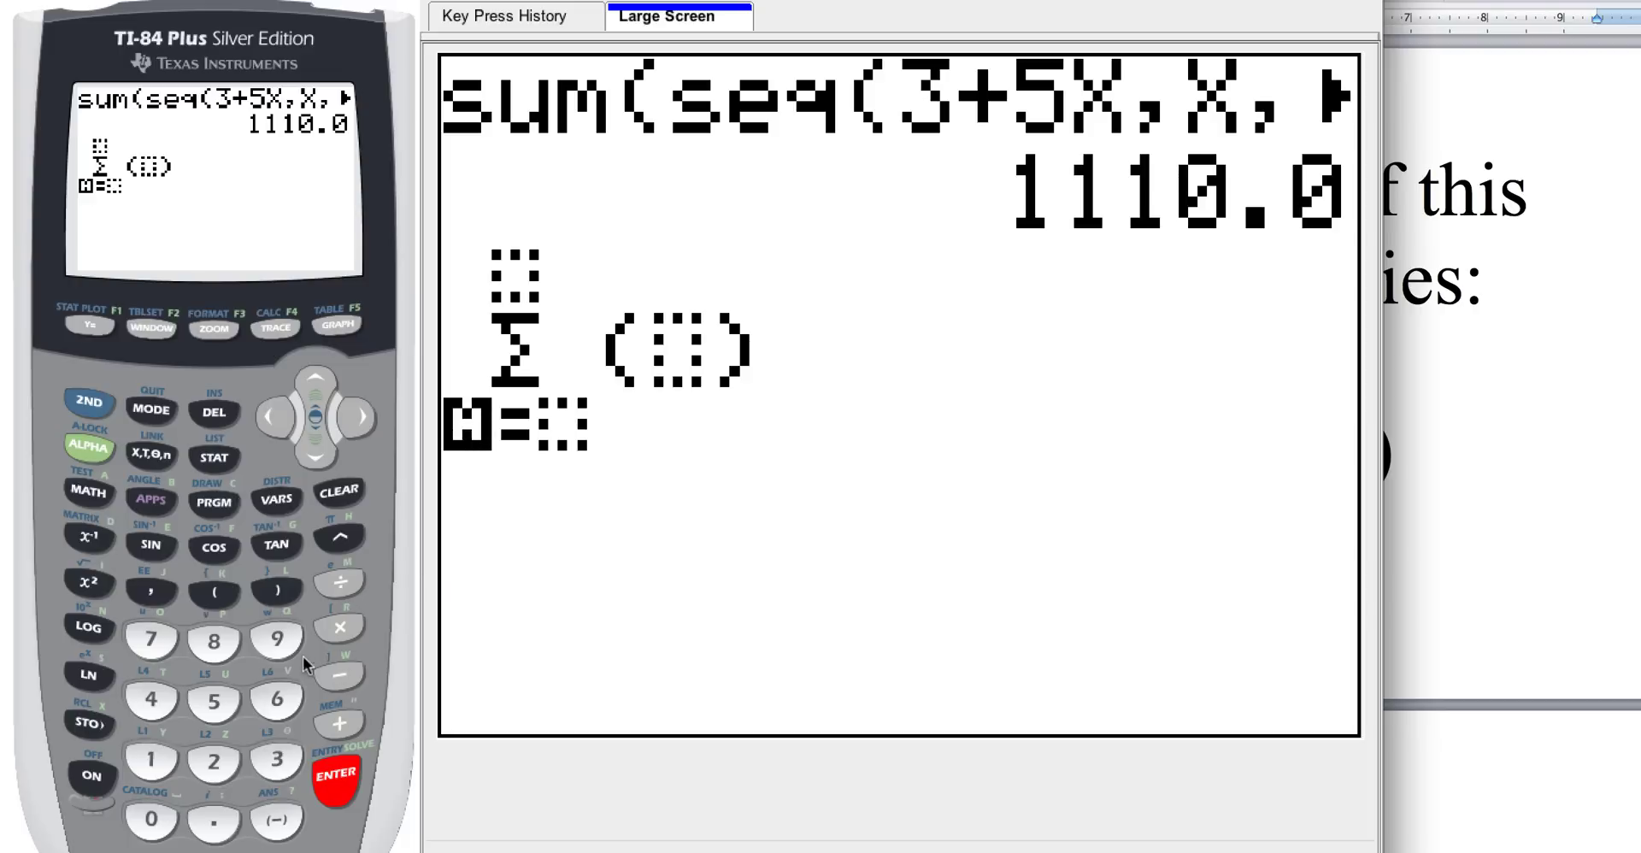
- Set the summation index to X, lower limit 1 and upper limit 20
click(159, 454)
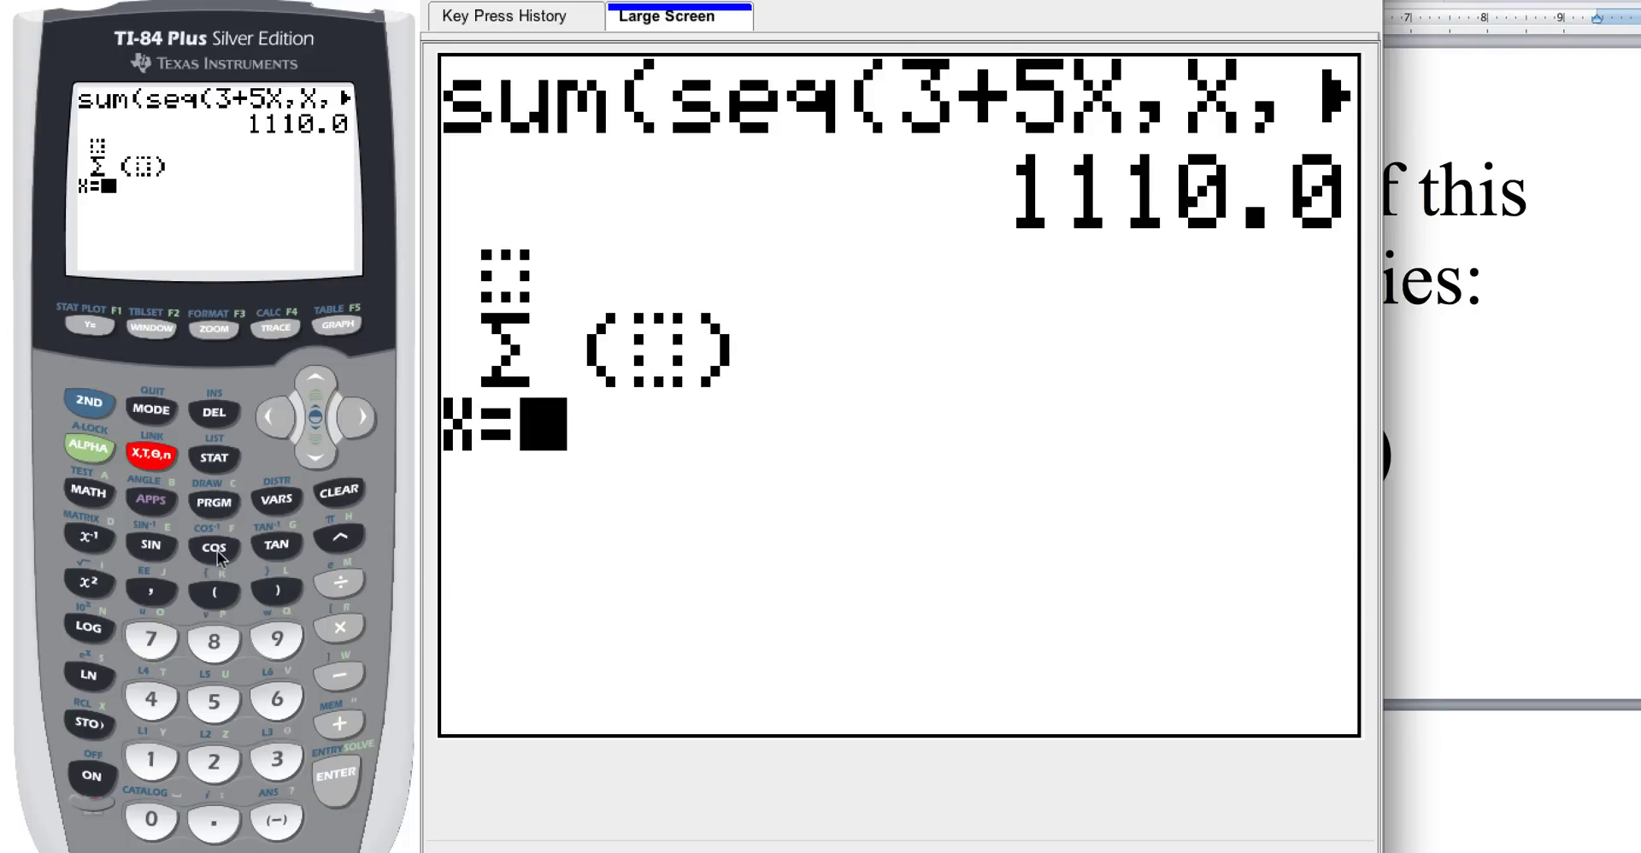
click(154, 759)
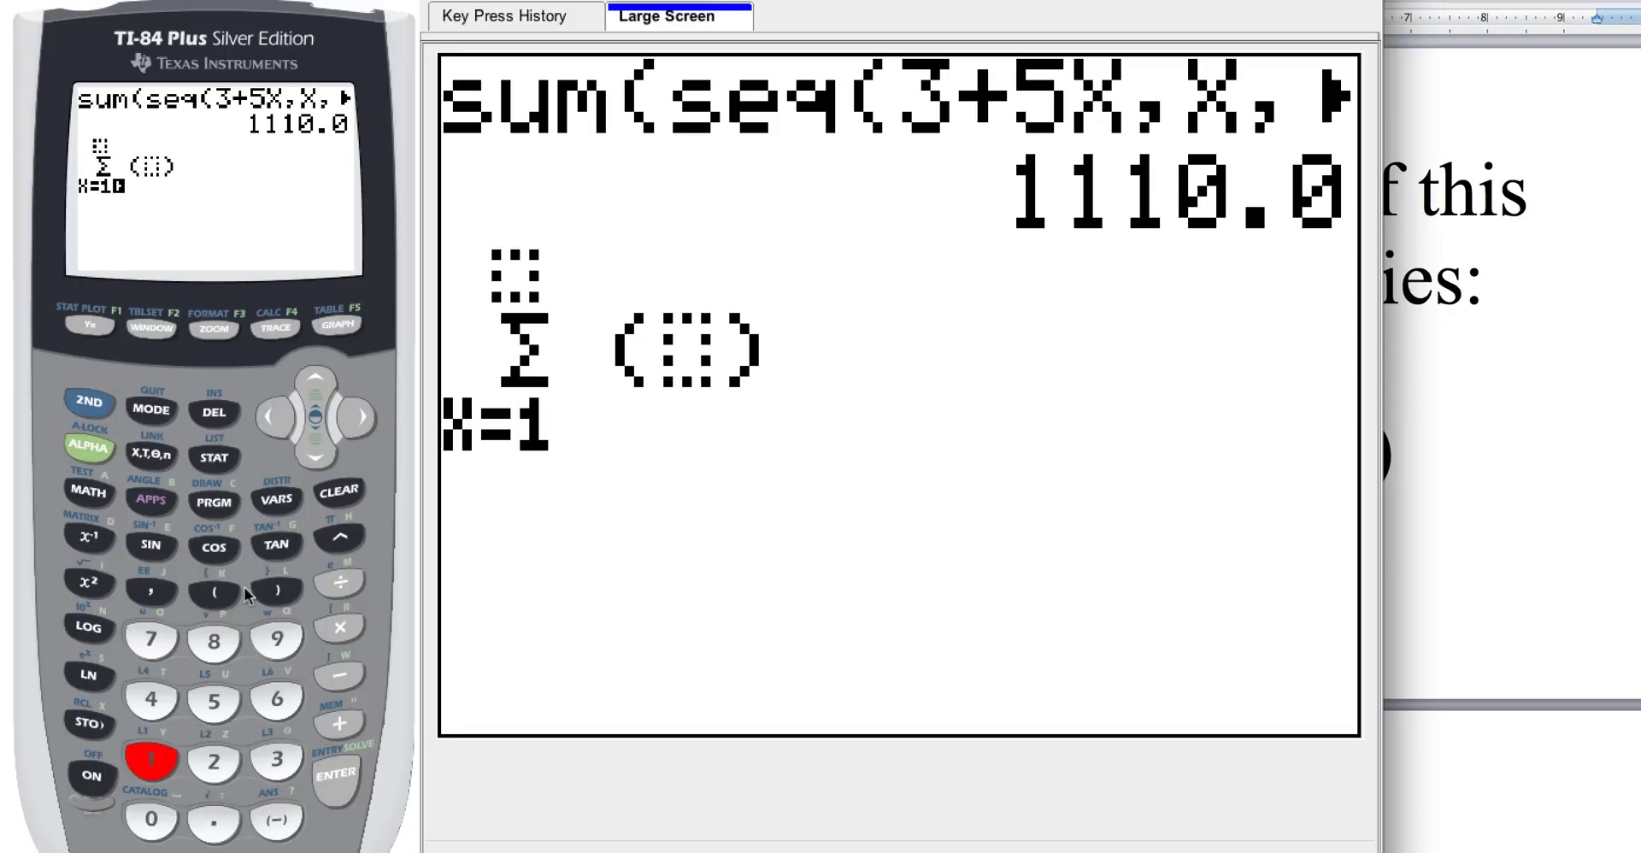
click(315, 391)
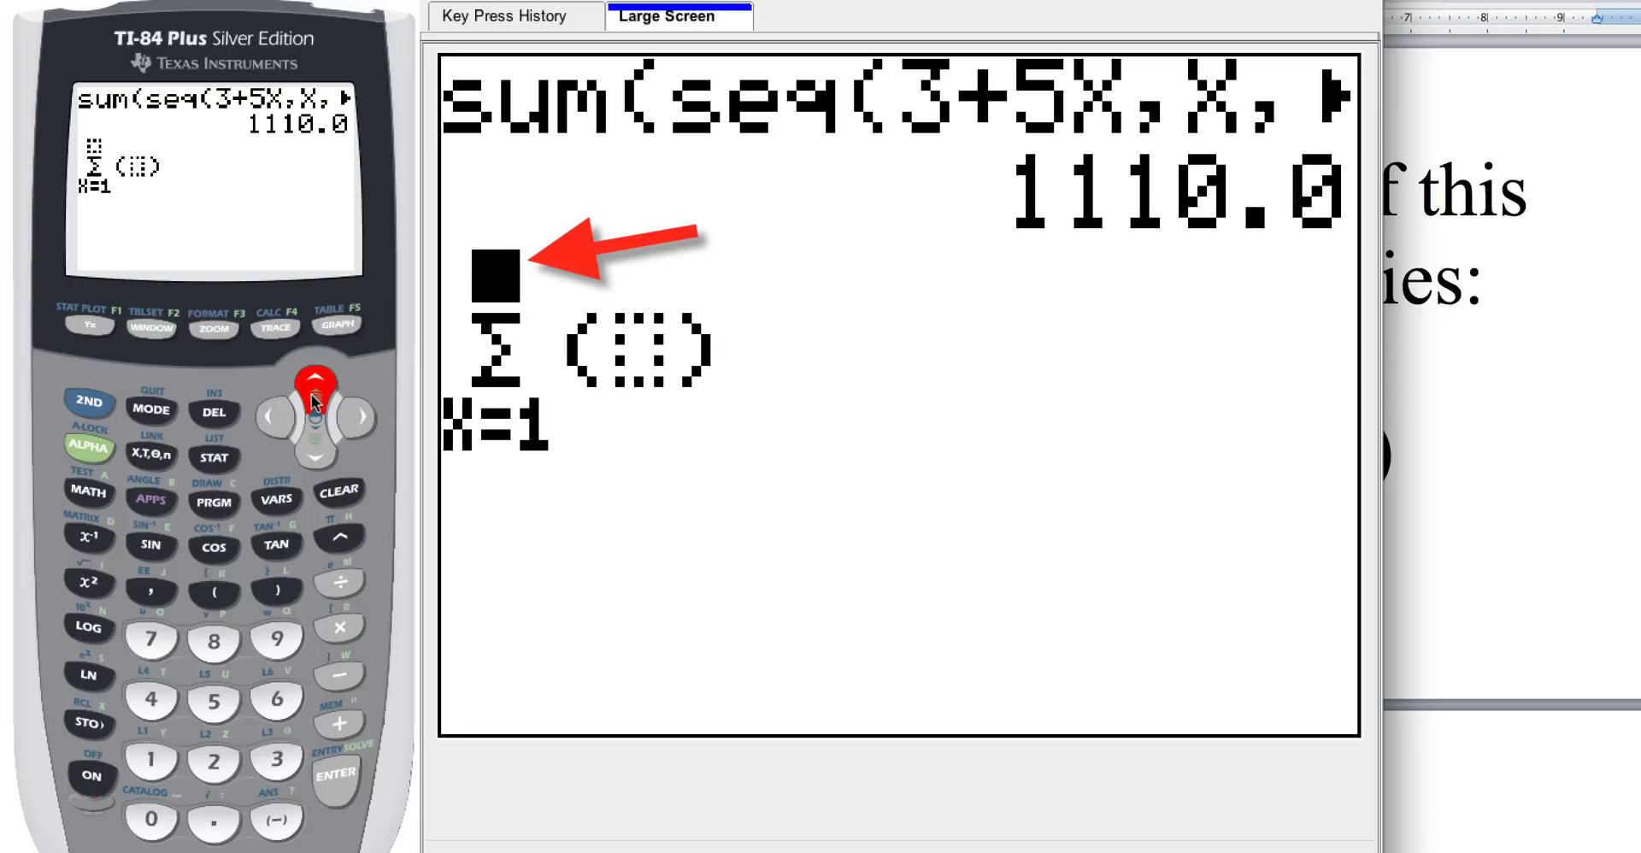
click(213, 759)
text(0)
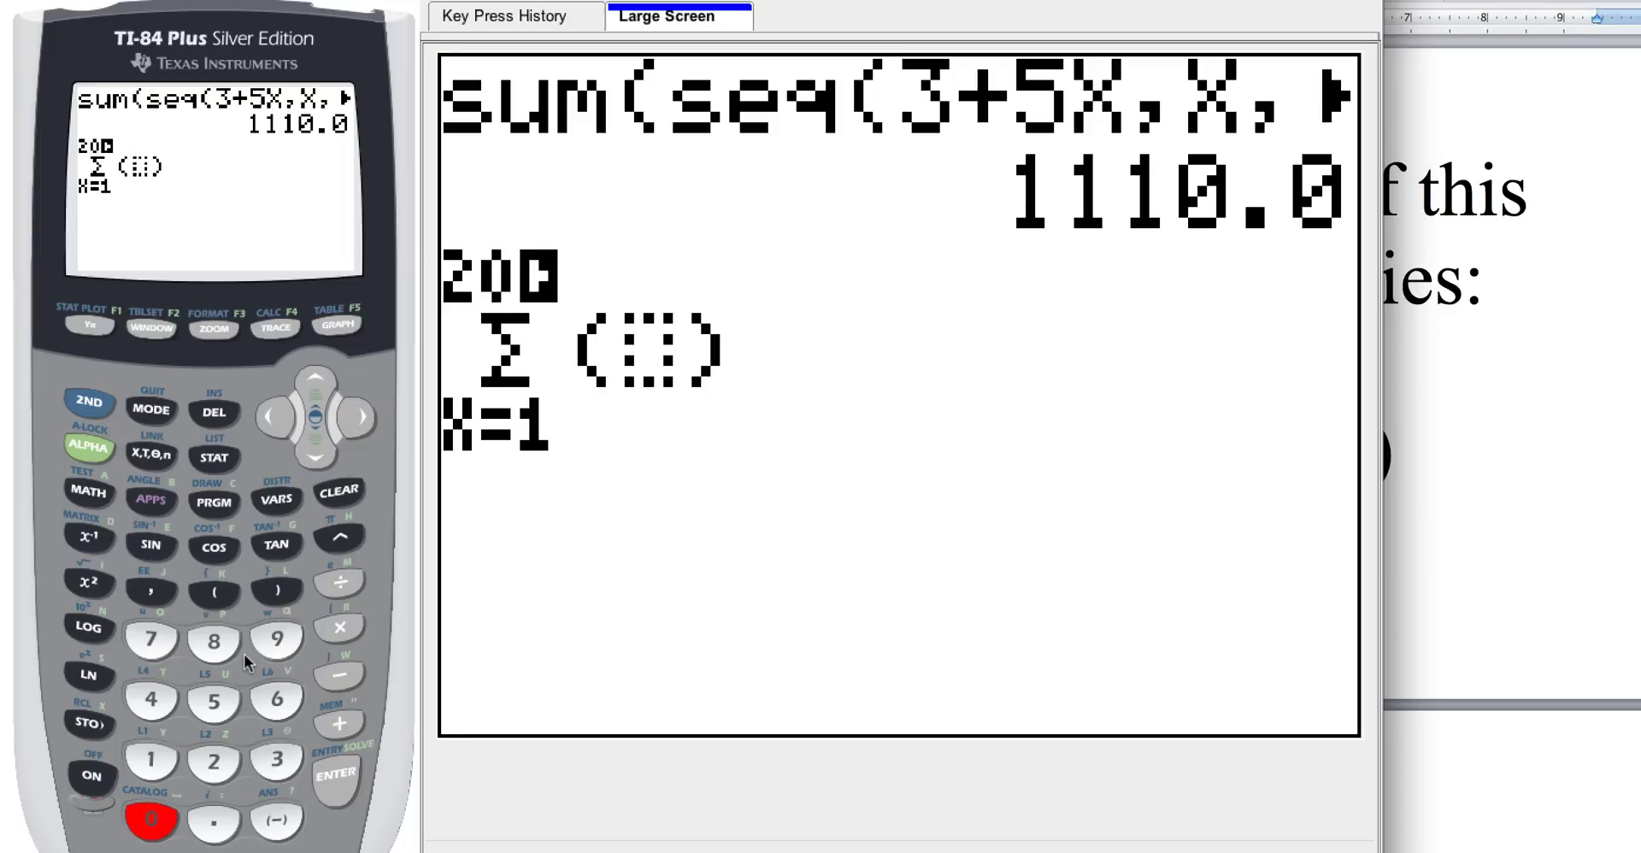
- Enter 3+5X as the summand and move the cursor out of the template
click(368, 417)
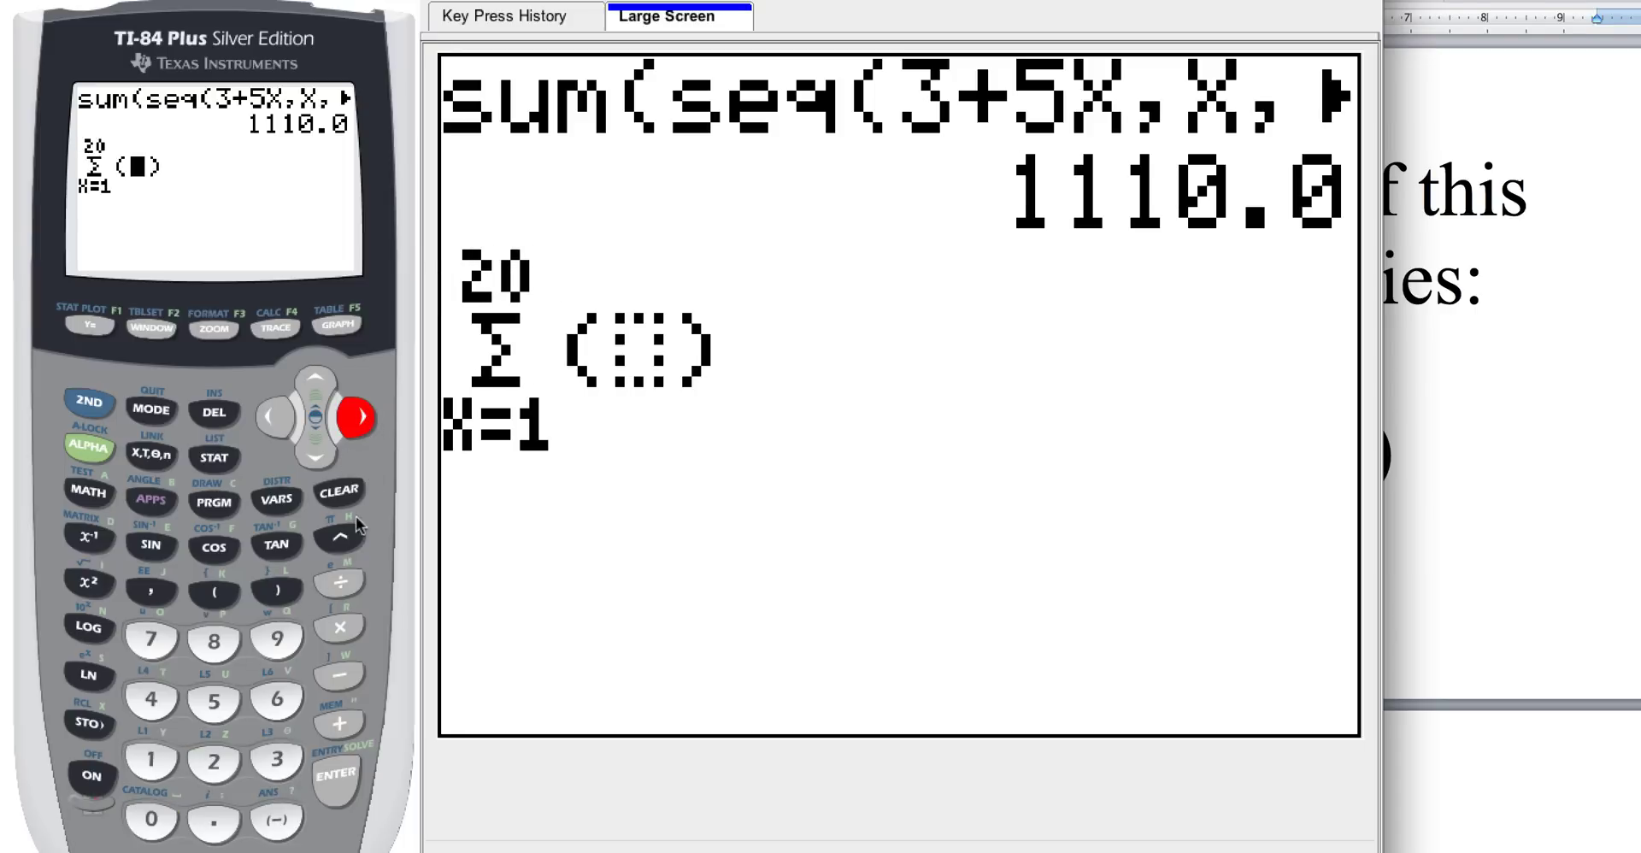
click(277, 759)
click(345, 722)
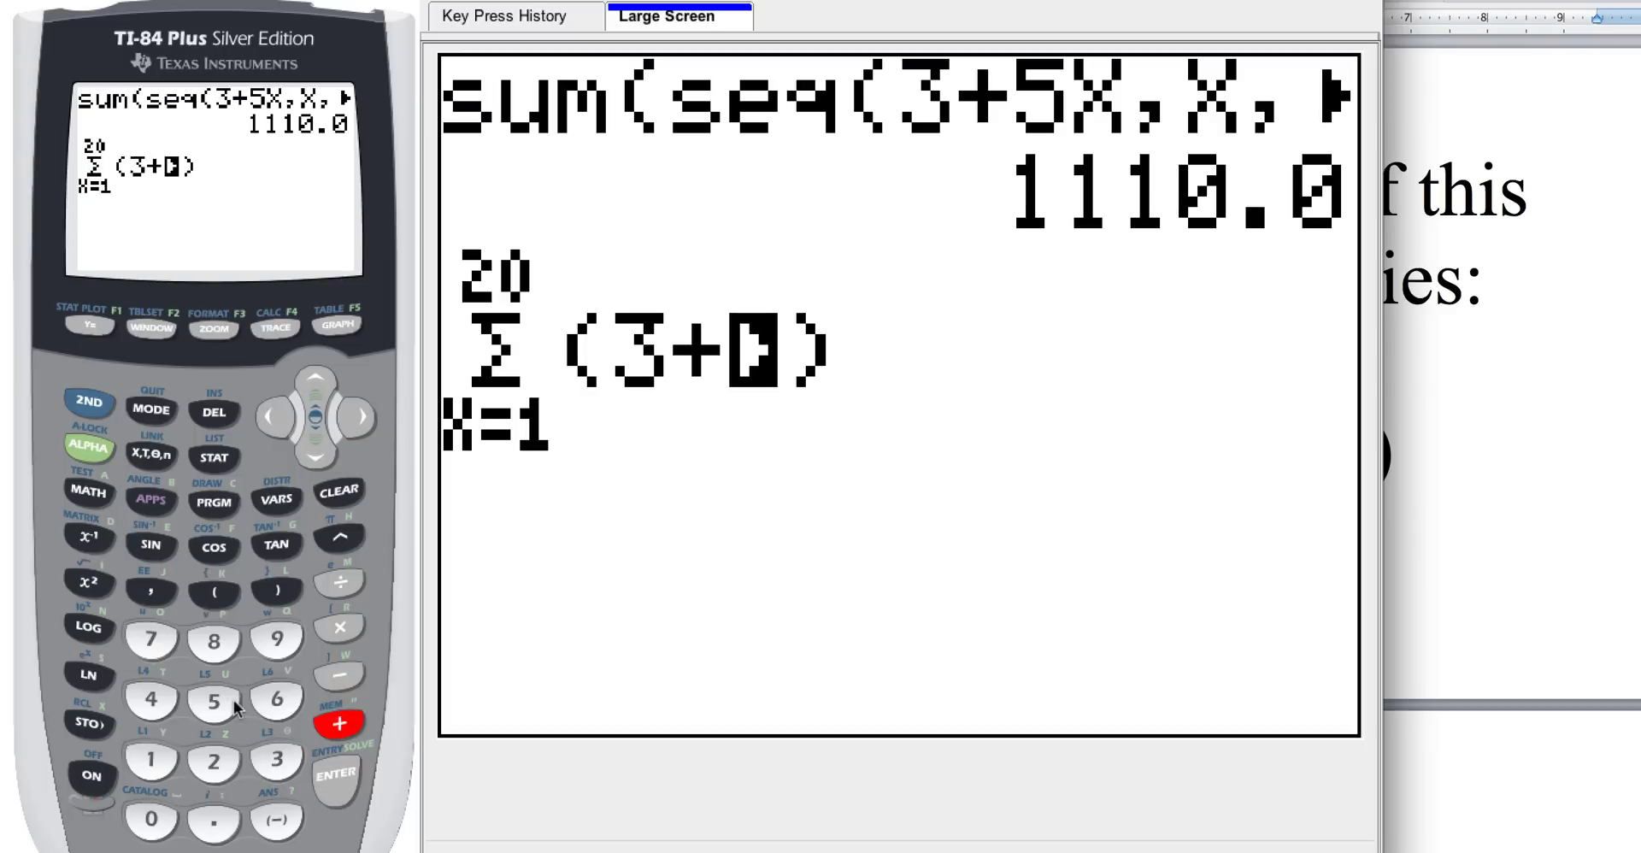
click(214, 701)
click(151, 454)
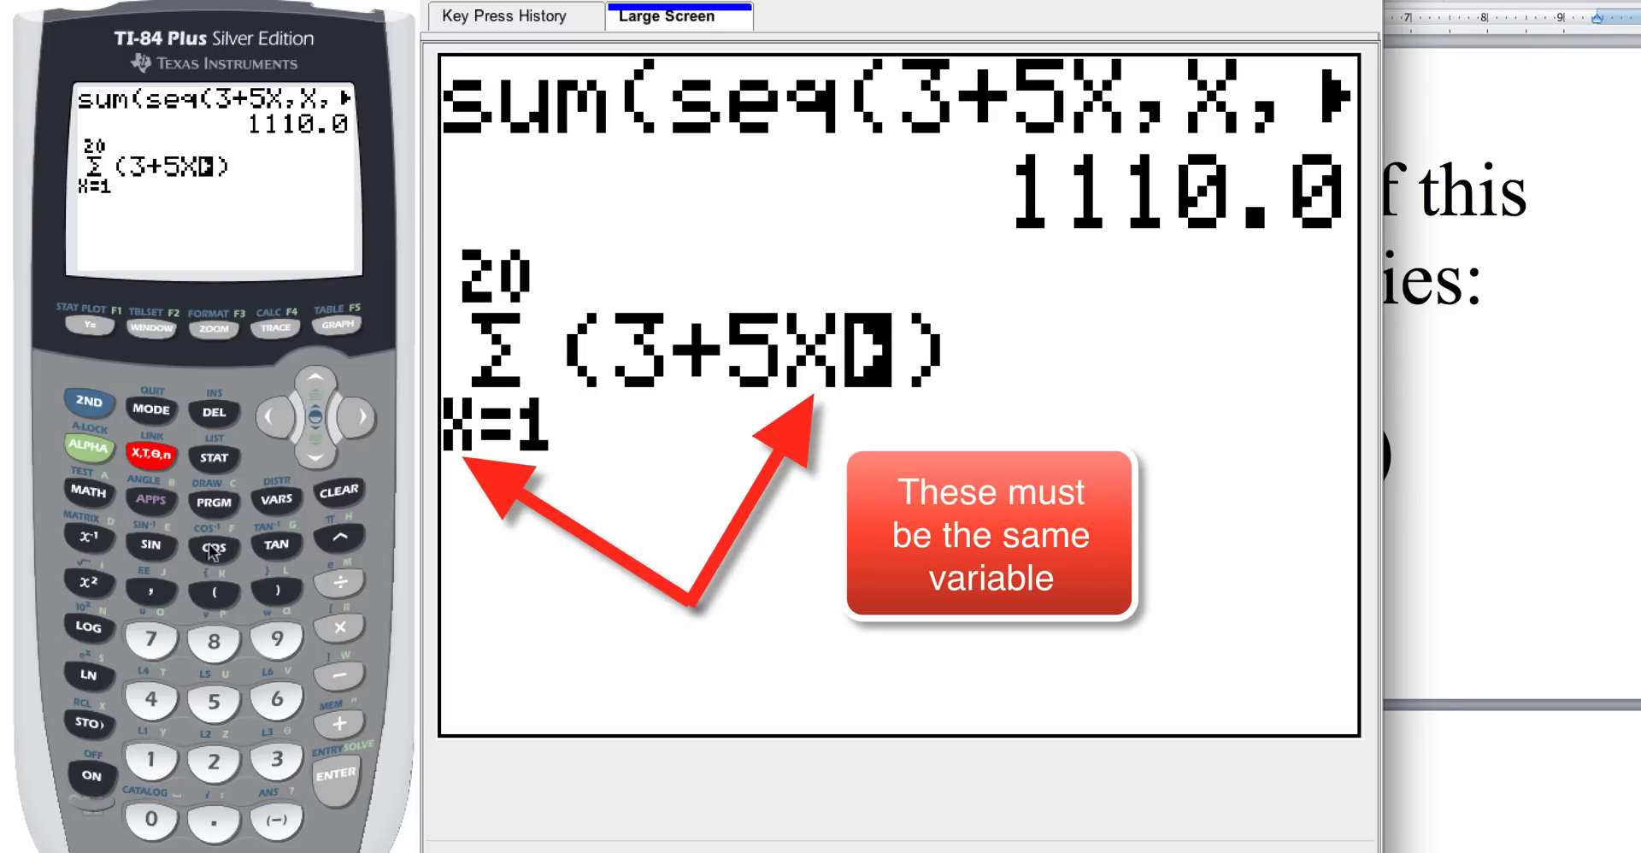
click(362, 418)
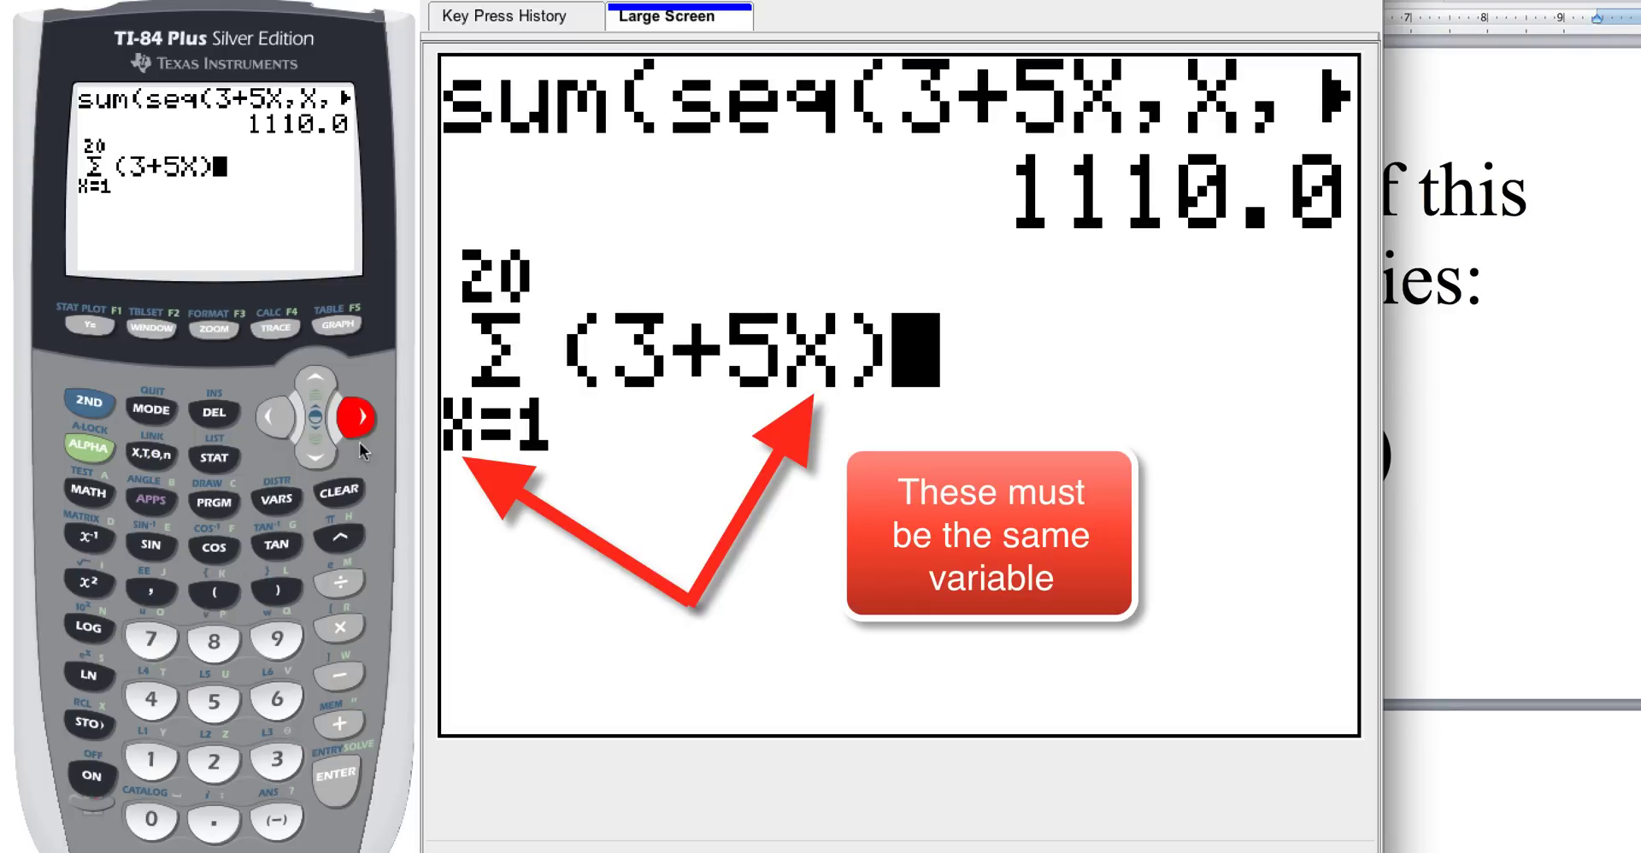
- Evaluate Σ(3+5X) for X=1 to 20, getting 1110, and compare it with the problem document
click(352, 772)
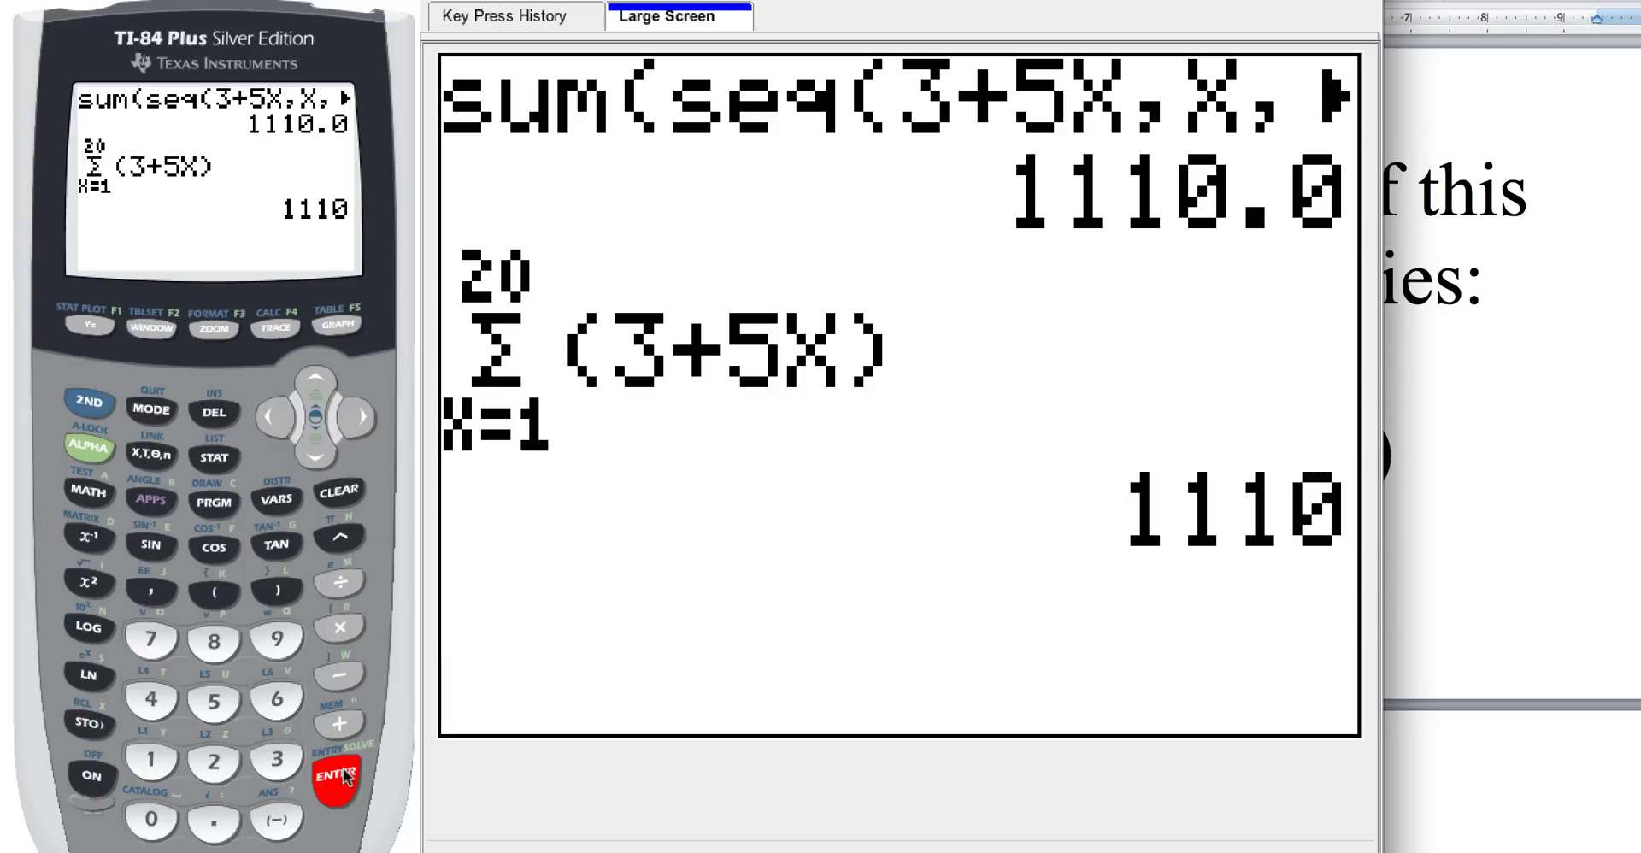
click(1513, 333)
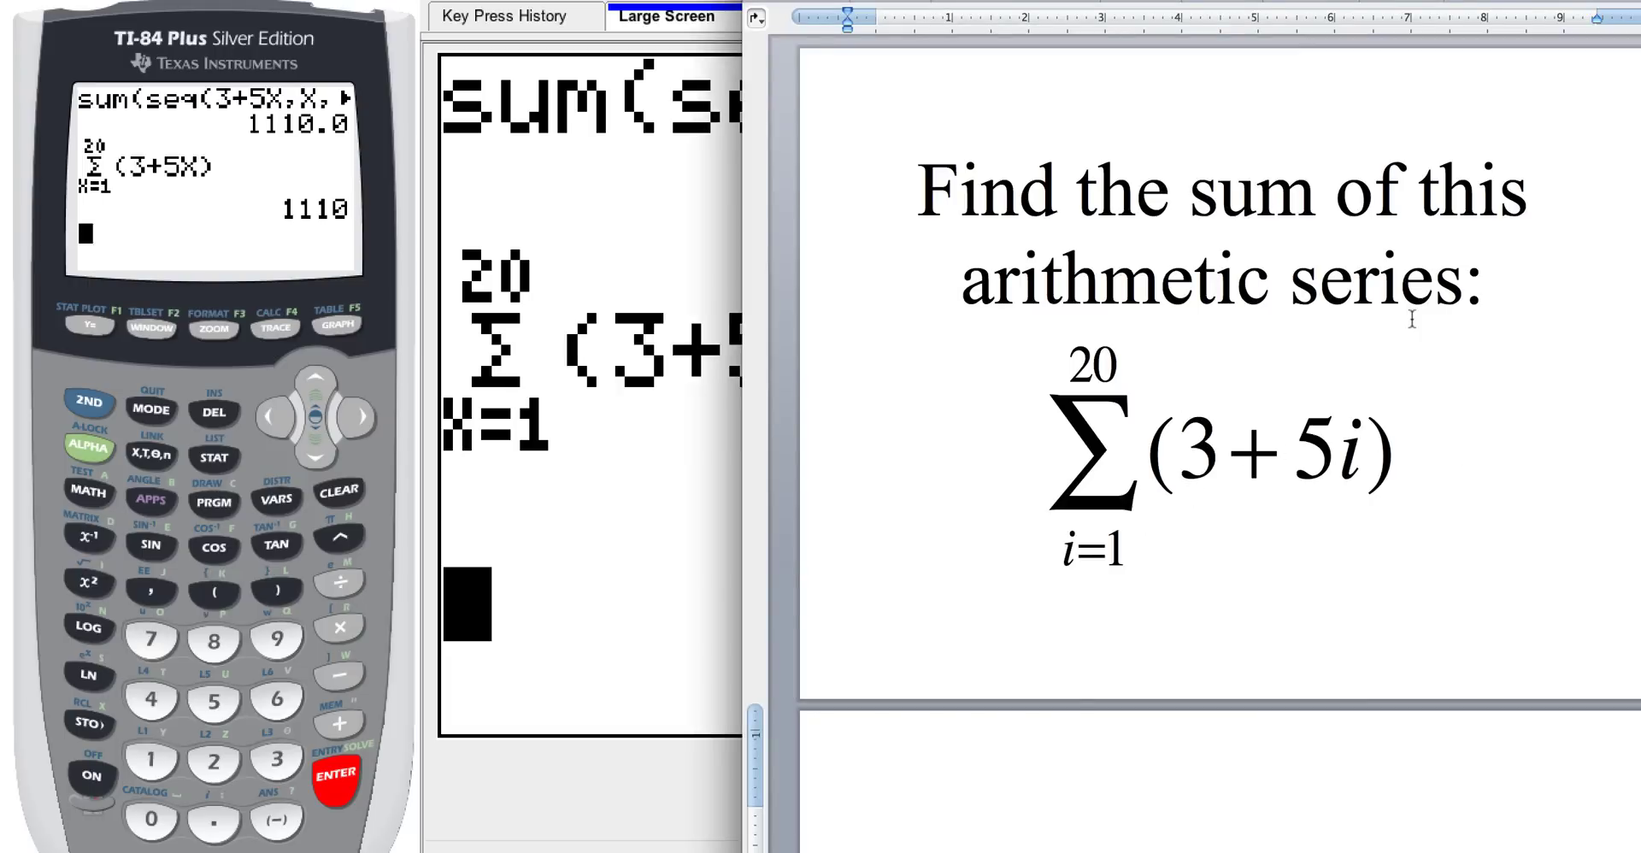
click(636, 492)
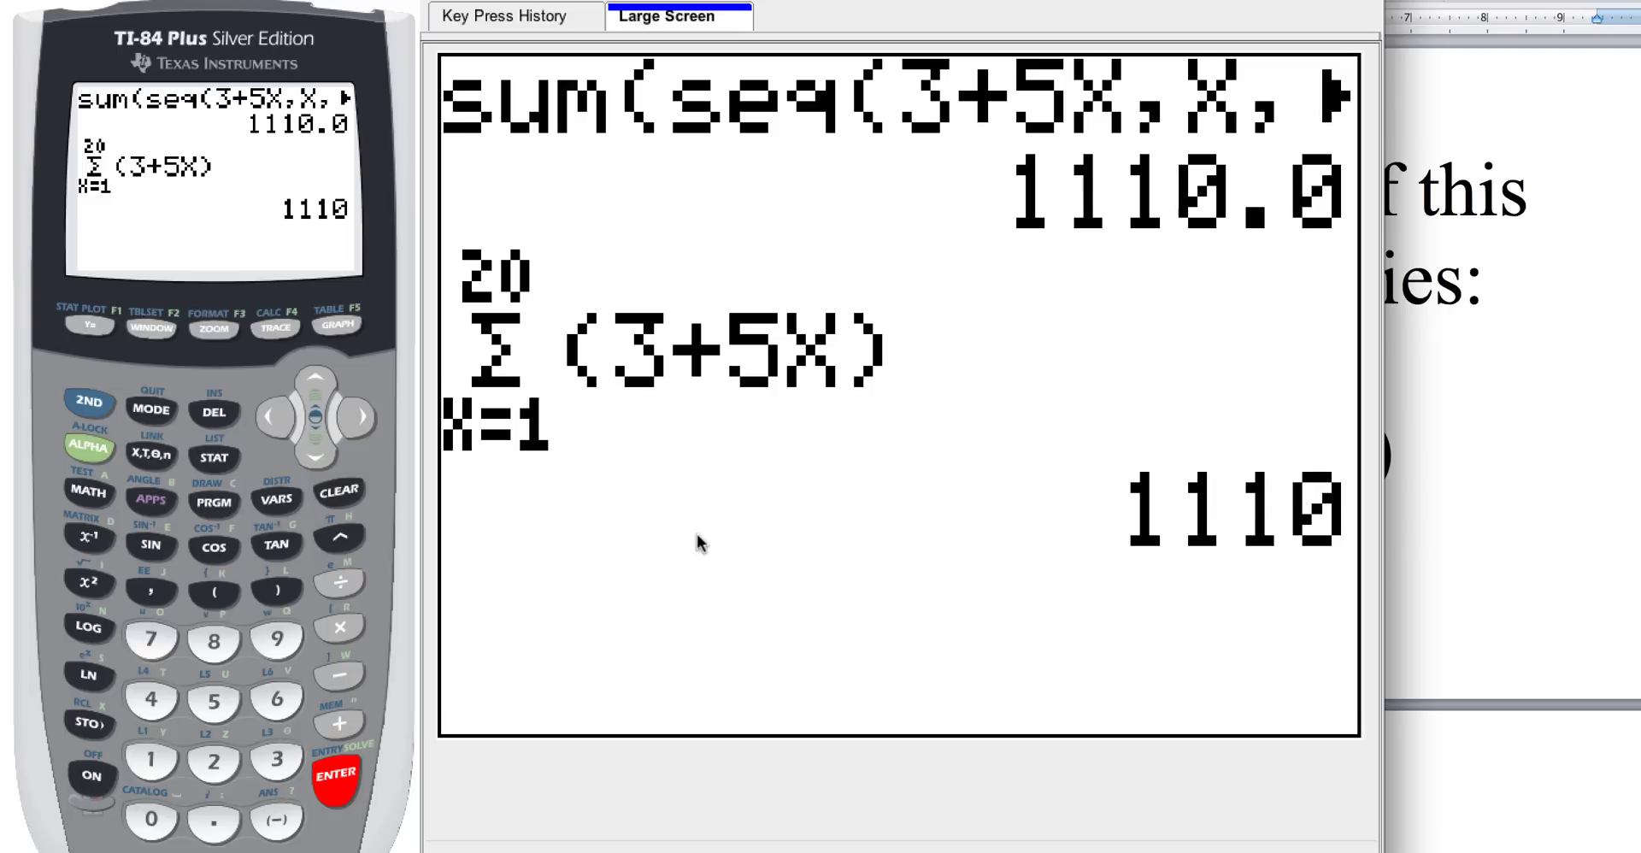